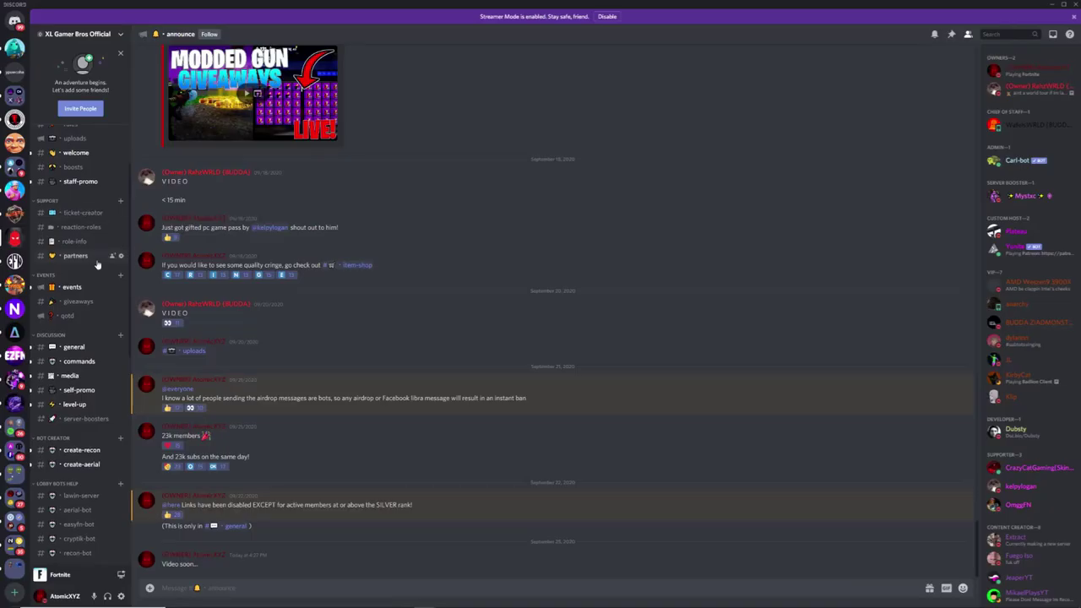
Scroll the channel sidebar down to the Bot Creator section and open create-recon
{"action": "scroll", "coordinate": [224, 245], "scroll_direction": "down", "scroll_amount": 5}
{"action": "scroll", "coordinate": [79, 236], "scroll_direction": "up", "scroll_amount": 3}
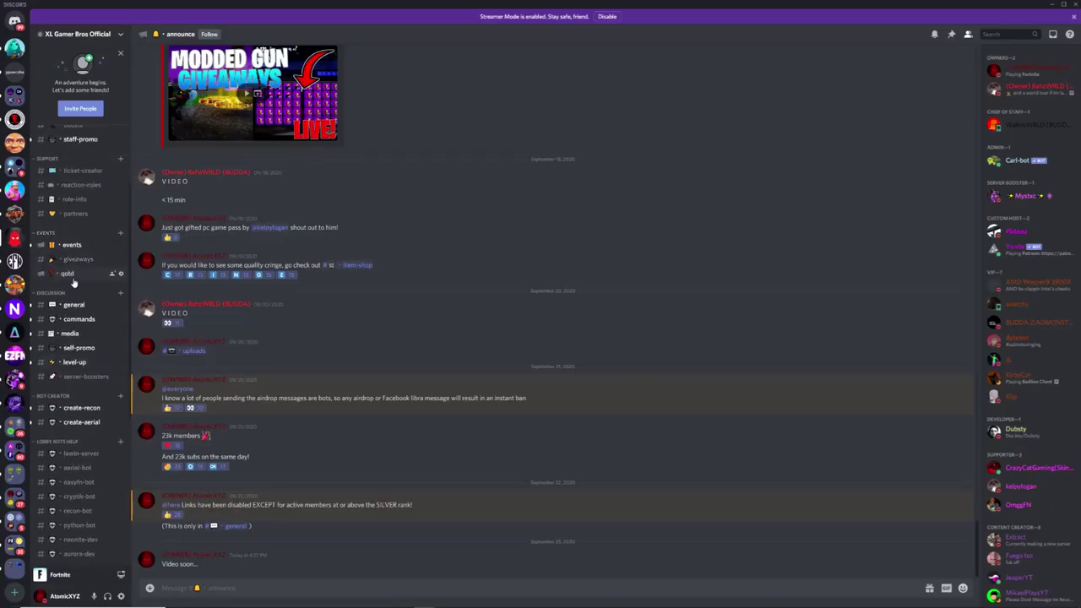
{"action": "scroll", "coordinate": [73, 282], "scroll_direction": "down", "scroll_amount": 3}
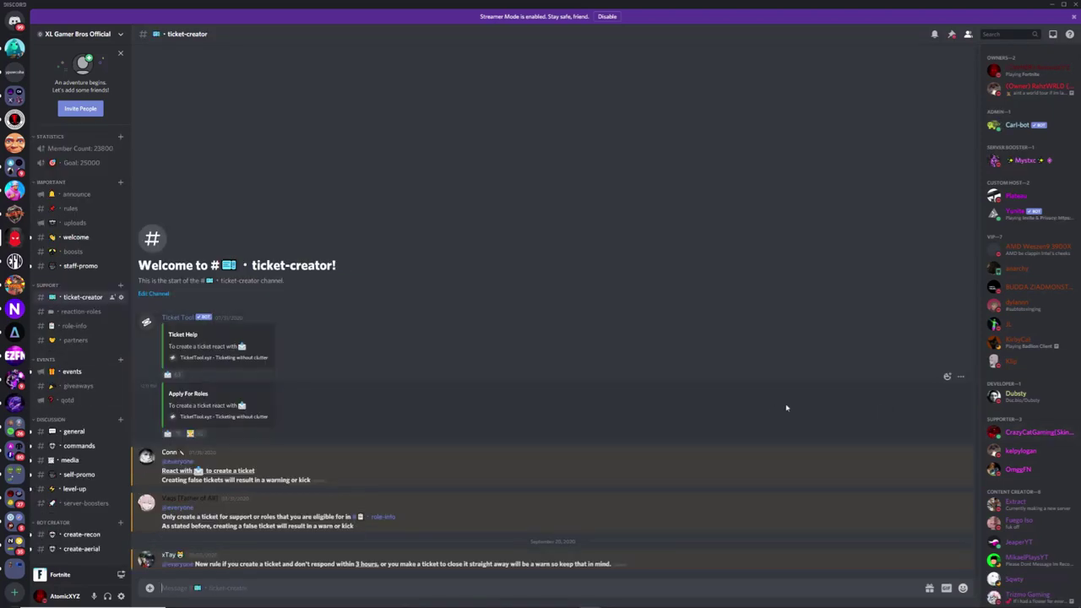
{"action": "scroll", "coordinate": [77, 372], "scroll_direction": "down", "scroll_amount": 3}
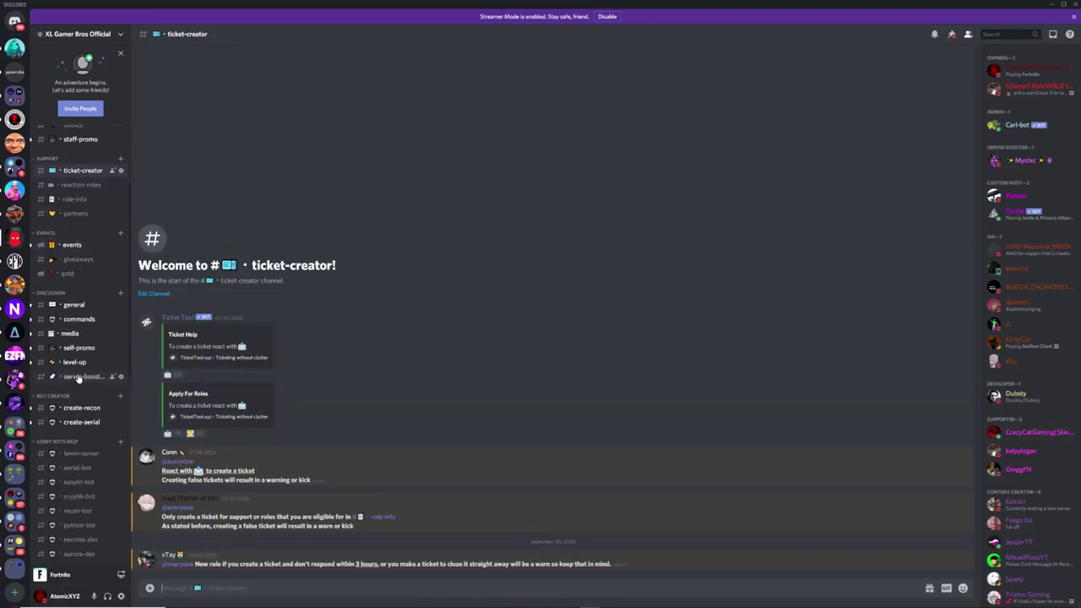
{"action": "left_click", "coordinate": [86, 411]}
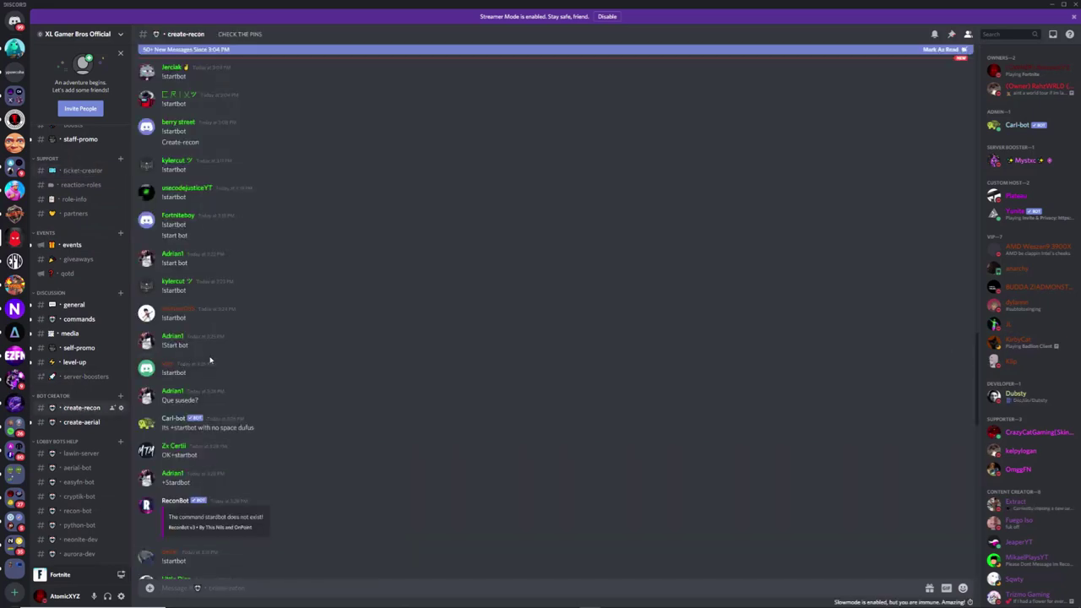
Scroll back through create-recon's messages and open the account's User Settings
{"action": "scroll", "coordinate": [264, 372], "scroll_direction": "up", "scroll_amount": 5}
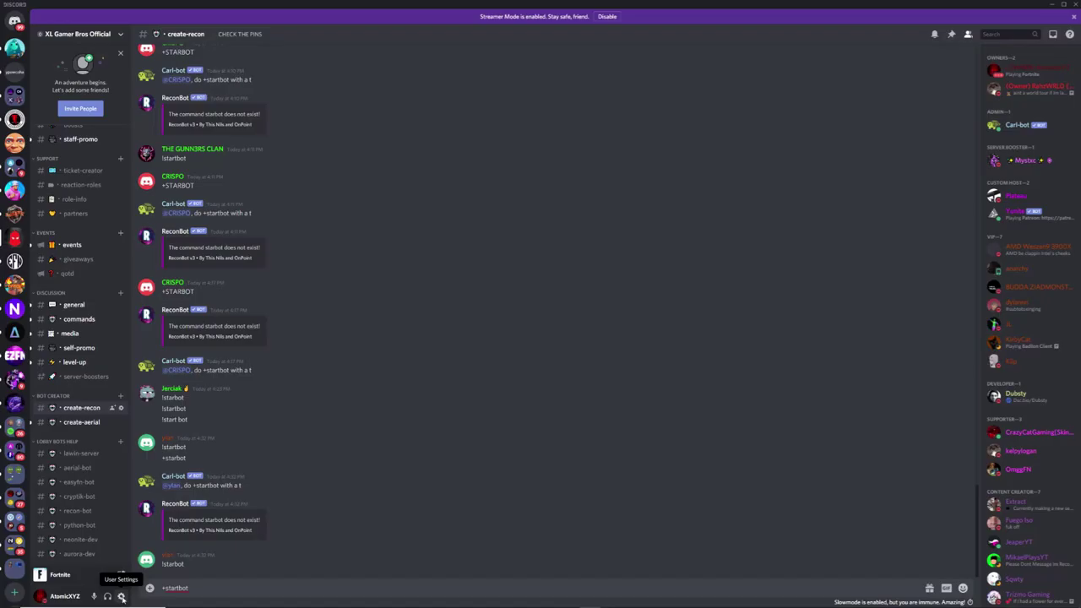
{"action": "left_click", "coordinate": [121, 596]}
Allow direct messages from server members in Privacy & Safety, applying it to all existing servers
{"action": "left_click", "coordinate": [358, 65]}
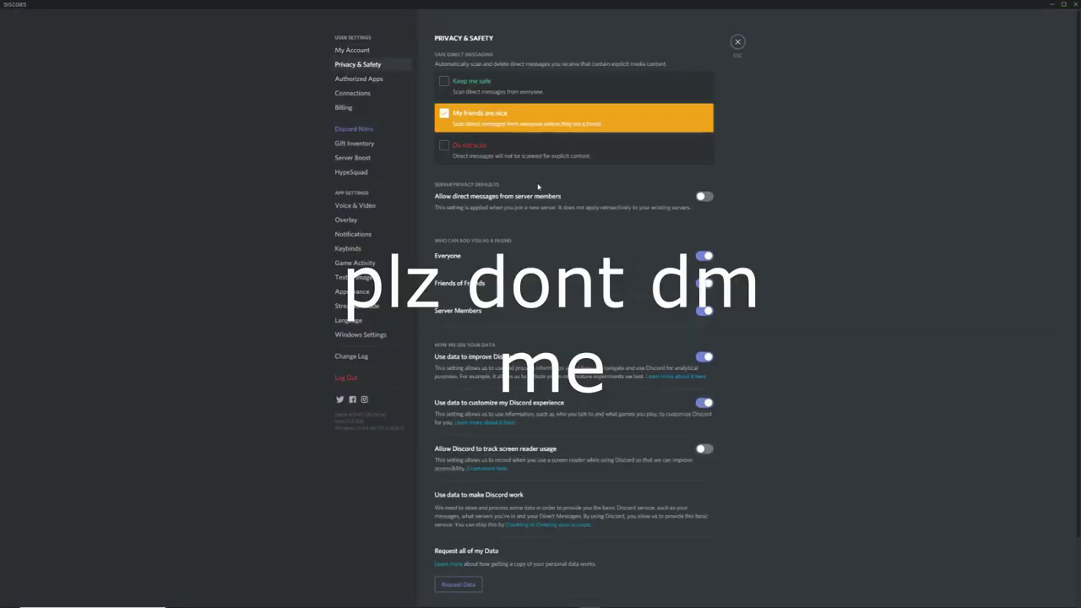
{"action": "left_click", "coordinate": [712, 197]}
{"action": "left_click", "coordinate": [608, 336]}
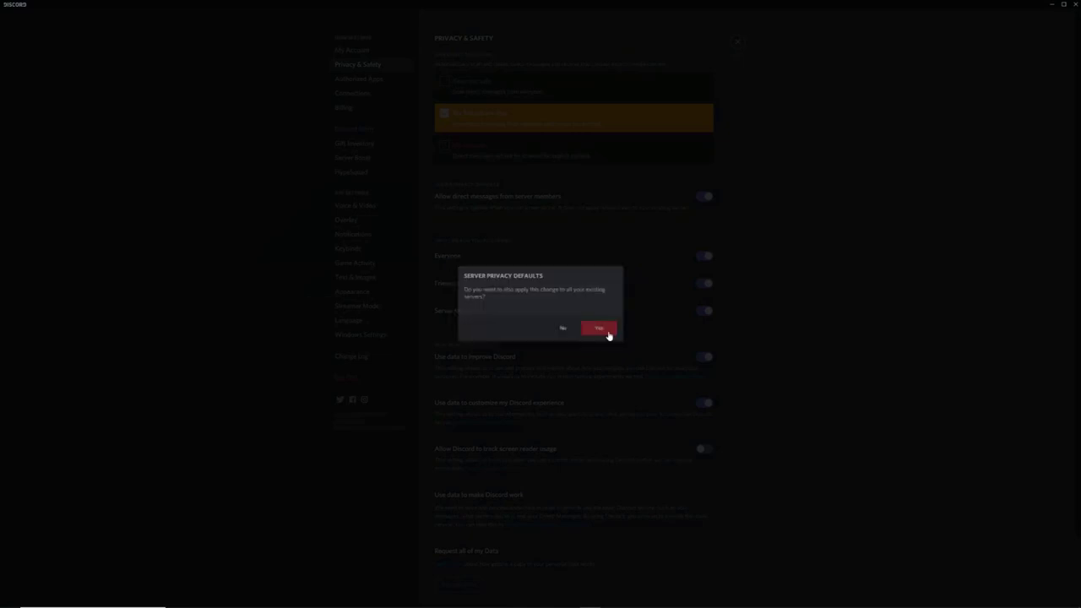
Return to create-recon, send the +startbot command, and view the first server owner's profile
{"action": "key", "text": "Escape"}
{"action": "key", "text": "Return"}
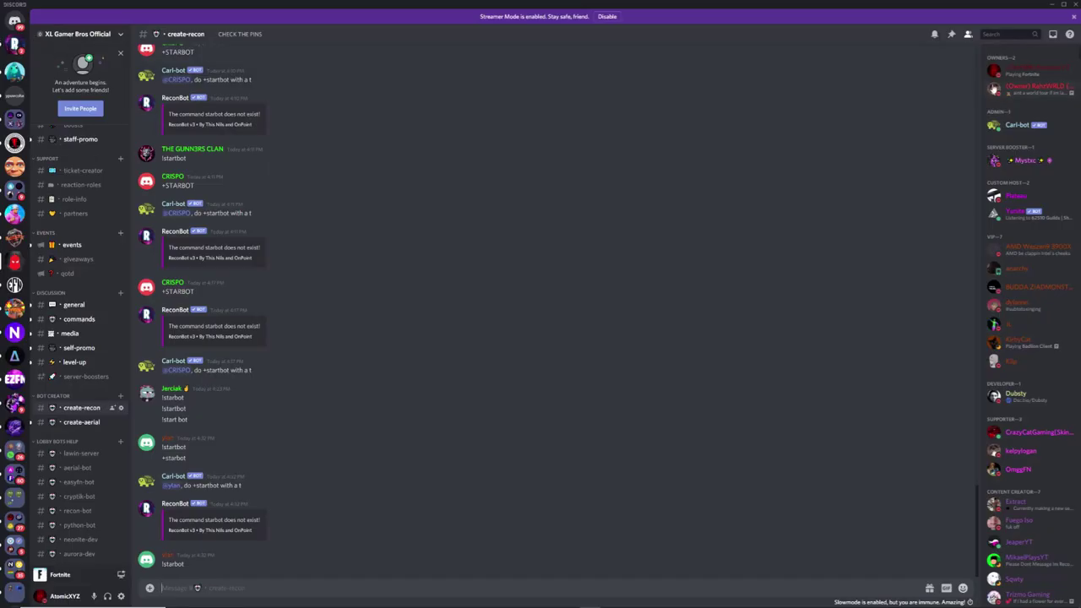
{"action": "left_click", "coordinate": [1017, 72]}
Check the second server owner's profile, then open the direct messages with ReconBot
{"action": "left_click", "coordinate": [1018, 87]}
{"action": "left_click", "coordinate": [763, 130]}
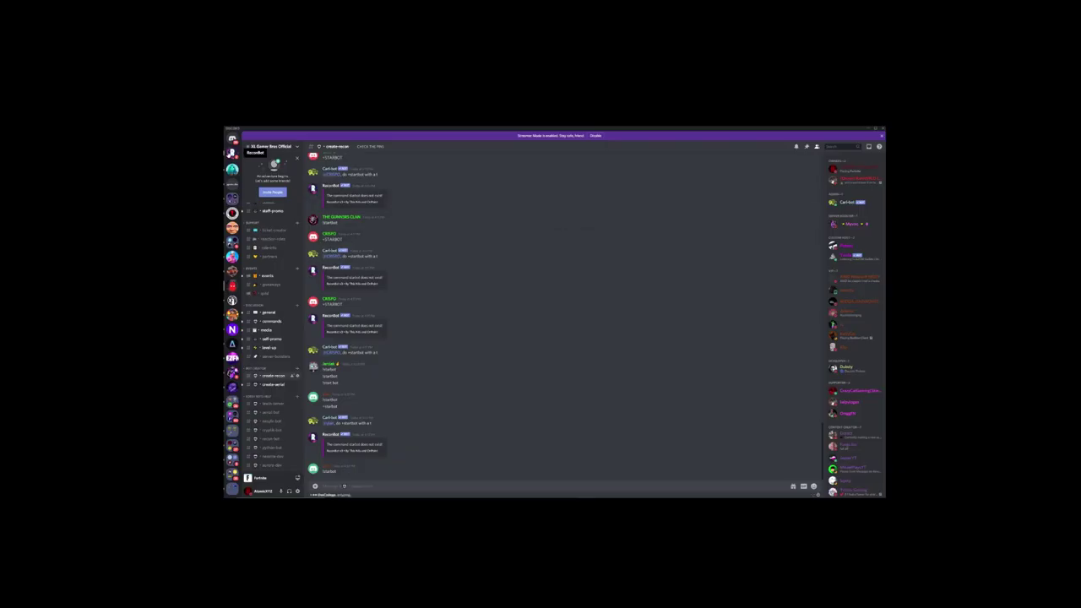
{"action": "left_click", "coordinate": [232, 137]}
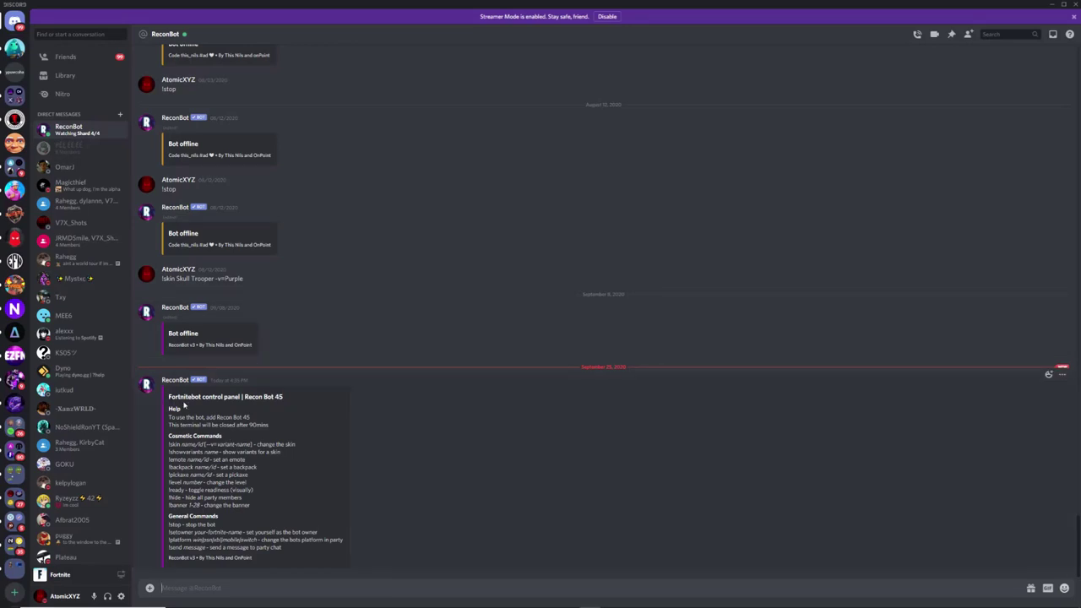
Read ReconBot's control panel, highlighting the !hide command description and the name Recon Bot 45
{"action": "mouse_move", "coordinate": [168, 397]}
{"action": "left_mouse_down"}
{"action": "mouse_move", "coordinate": [243, 412]}
{"action": "mouse_move", "coordinate": [301, 552]}
{"action": "mouse_move", "coordinate": [328, 515]}
{"action": "left_mouse_up"}
{"action": "left_click", "coordinate": [700, 448]}
{"action": "left_click_drag", "start_coordinate": [169, 499], "coordinate": [241, 498]}
{"action": "left_click", "coordinate": [253, 501]}
{"action": "left_click_drag", "start_coordinate": [244, 397], "coordinate": [272, 397]}
{"action": "left_click", "coordinate": [304, 404]}
{"action": "left_click_drag", "start_coordinate": [244, 397], "coordinate": [284, 397]}
{"action": "left_click", "coordinate": [254, 408]}
In Fortnite, send a friend request to Recon Bot 45 from Add Friends
{"action": "key", "text": "alt+Tab"}
{"action": "key", "text": "alt+Tab"}
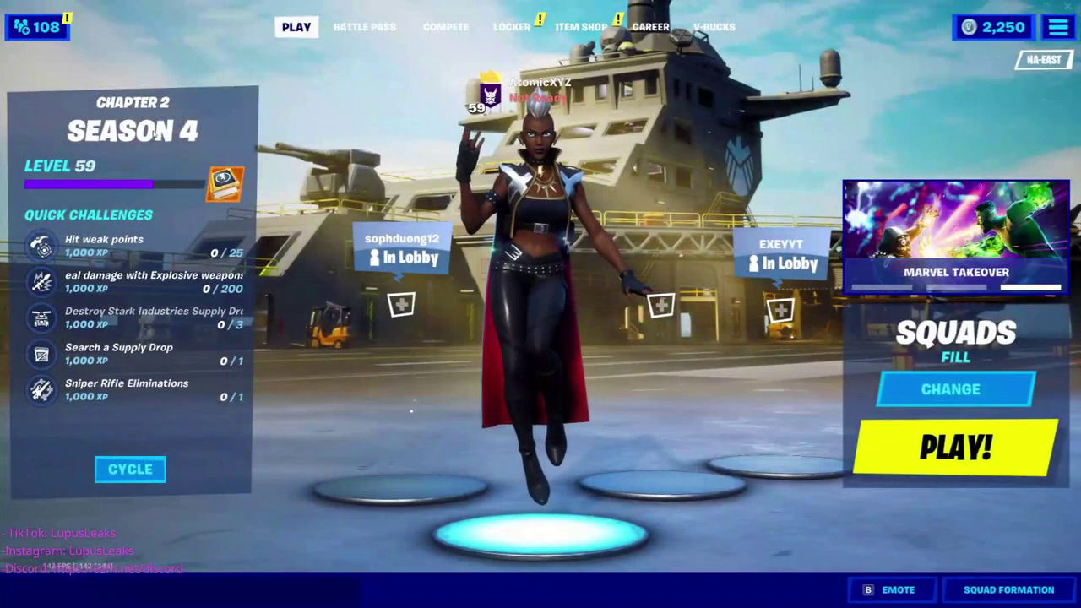
{"action": "key", "text": "Escape"}
{"action": "key", "text": "Left"}
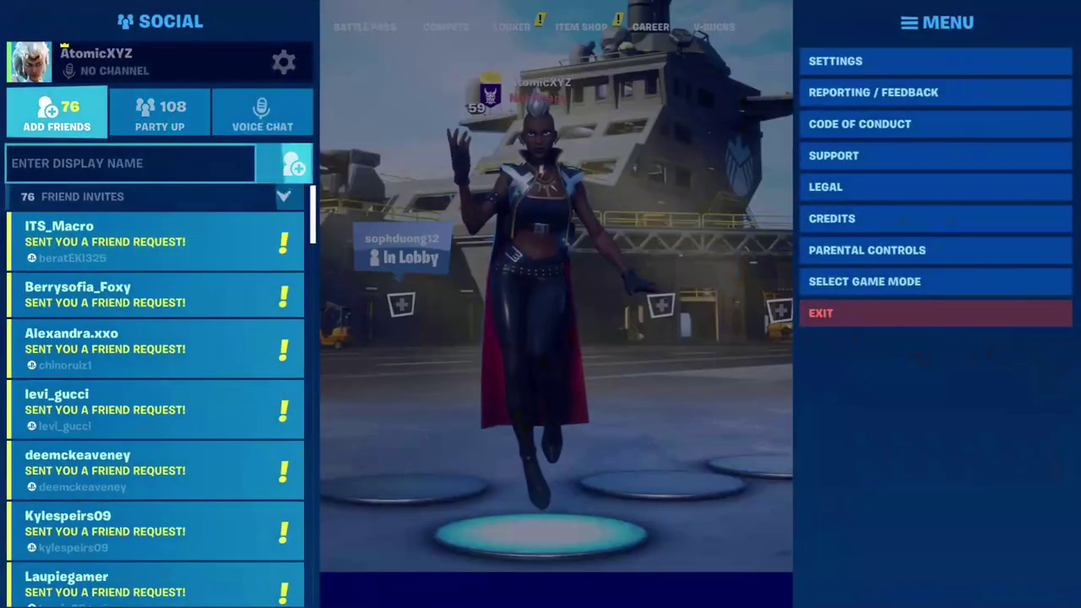
{"action": "type", "text": "Recon Bot 45"}
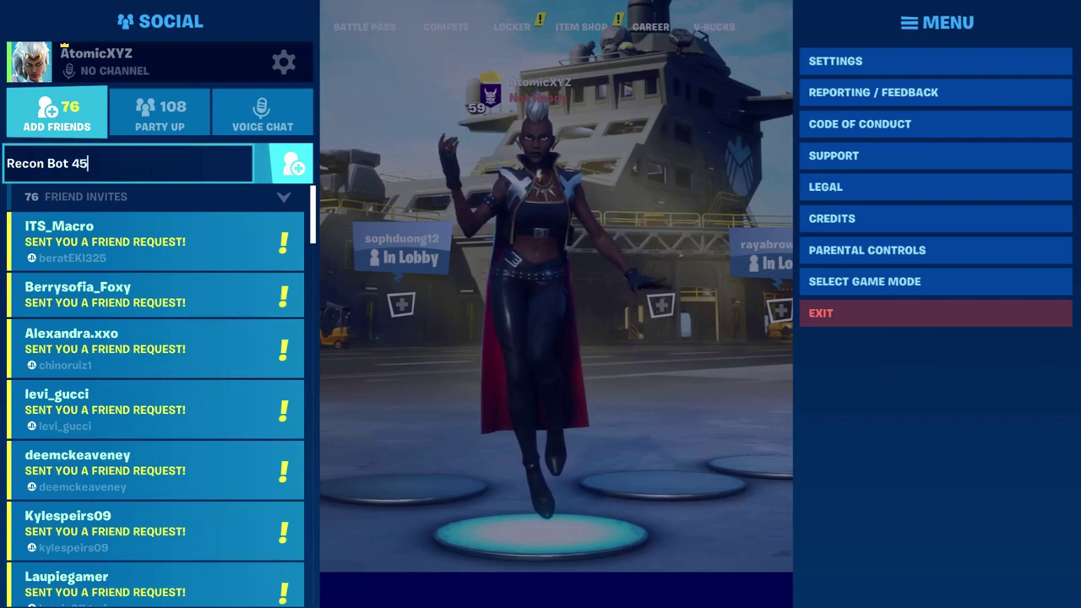
{"action": "key", "text": "Return"}
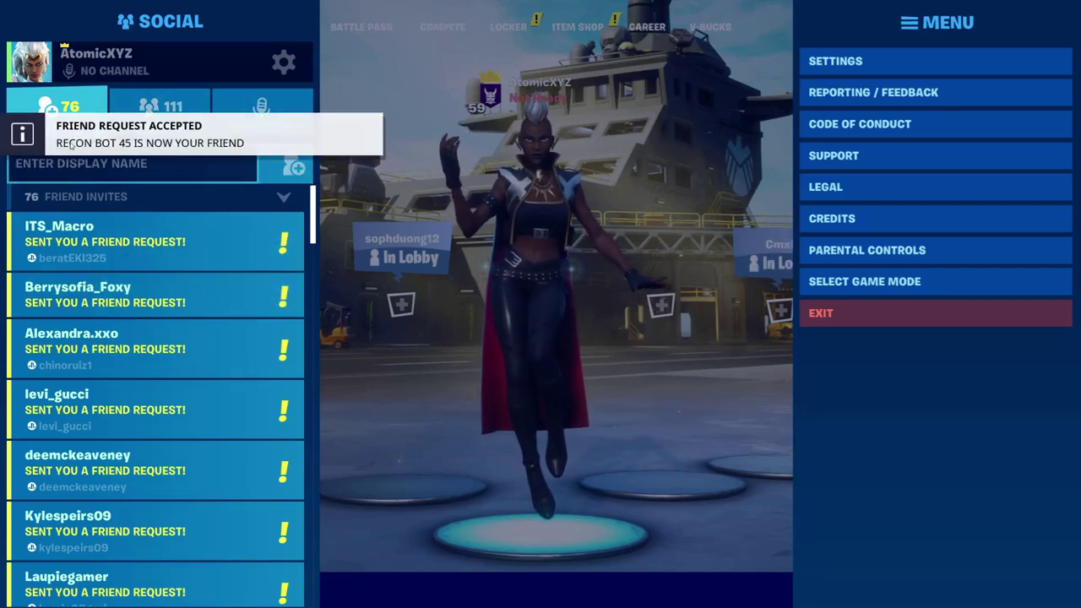
Find Recon Bot 45 in the friends list and open its friend options
{"action": "left_click", "coordinate": [160, 101]}
{"action": "scroll", "coordinate": [312, 172], "scroll_direction": "down", "scroll_amount": 5}
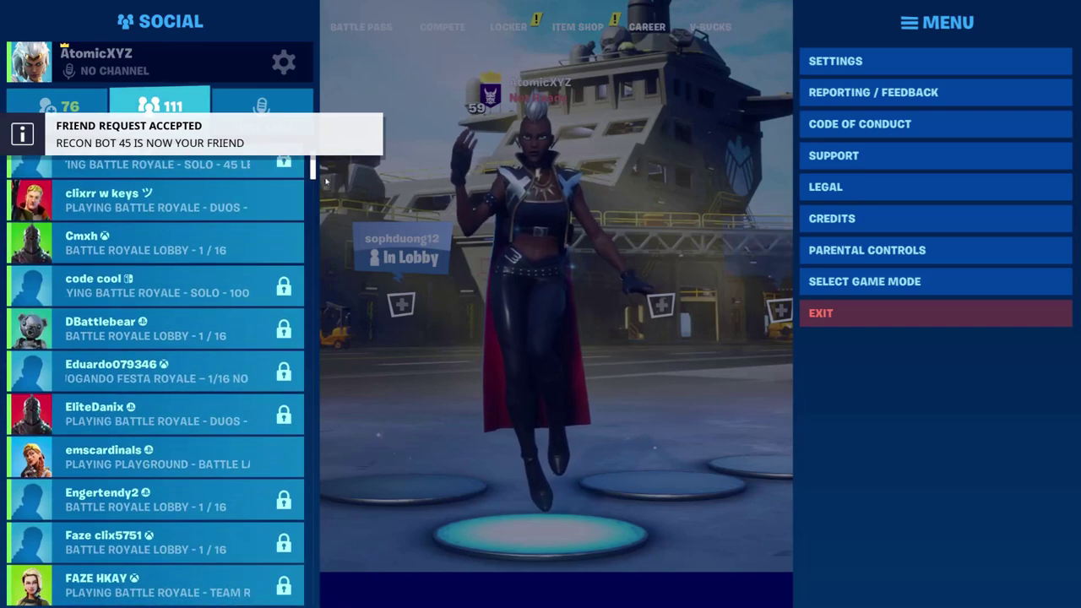
{"action": "mouse_move", "coordinate": [312, 171]}
{"action": "left_mouse_down"}
{"action": "mouse_move", "coordinate": [312, 235]}
{"action": "mouse_move", "coordinate": [311, 211]}
{"action": "left_mouse_up"}
{"action": "scroll", "coordinate": [221, 335], "scroll_direction": "up", "scroll_amount": 8}
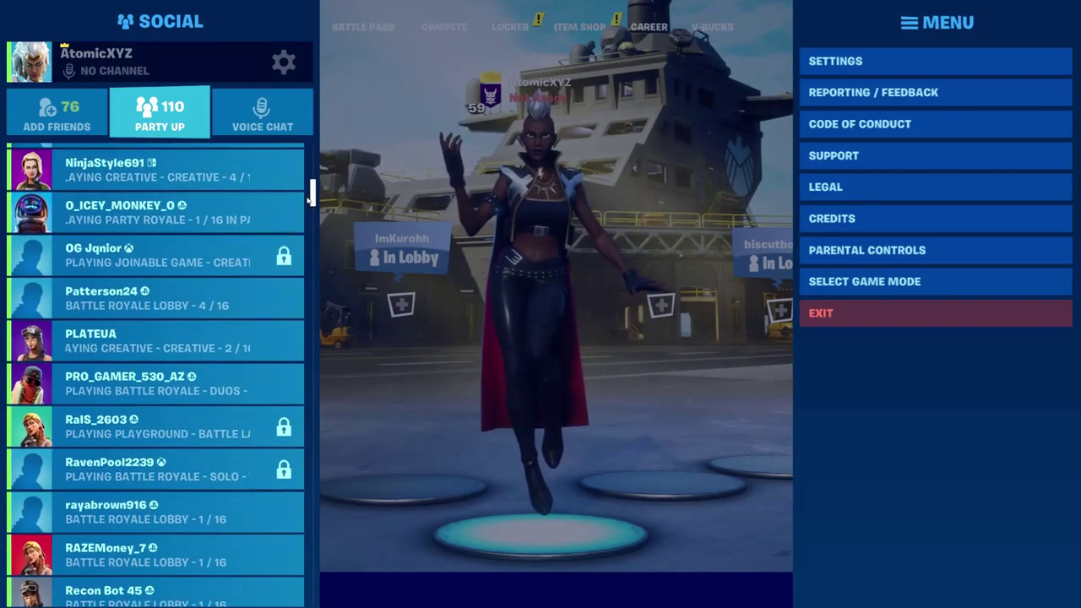
{"action": "scroll", "coordinate": [198, 380], "scroll_direction": "down", "scroll_amount": 2}
{"action": "scroll", "coordinate": [187, 428], "scroll_direction": "up", "scroll_amount": 1}
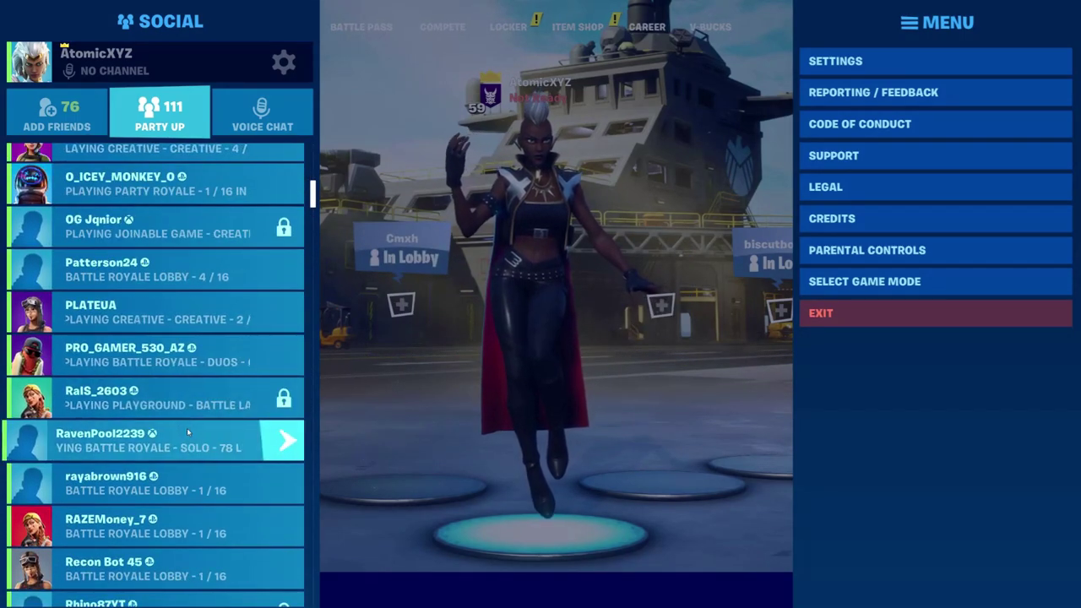
{"action": "scroll", "coordinate": [172, 429], "scroll_direction": "down", "scroll_amount": 2}
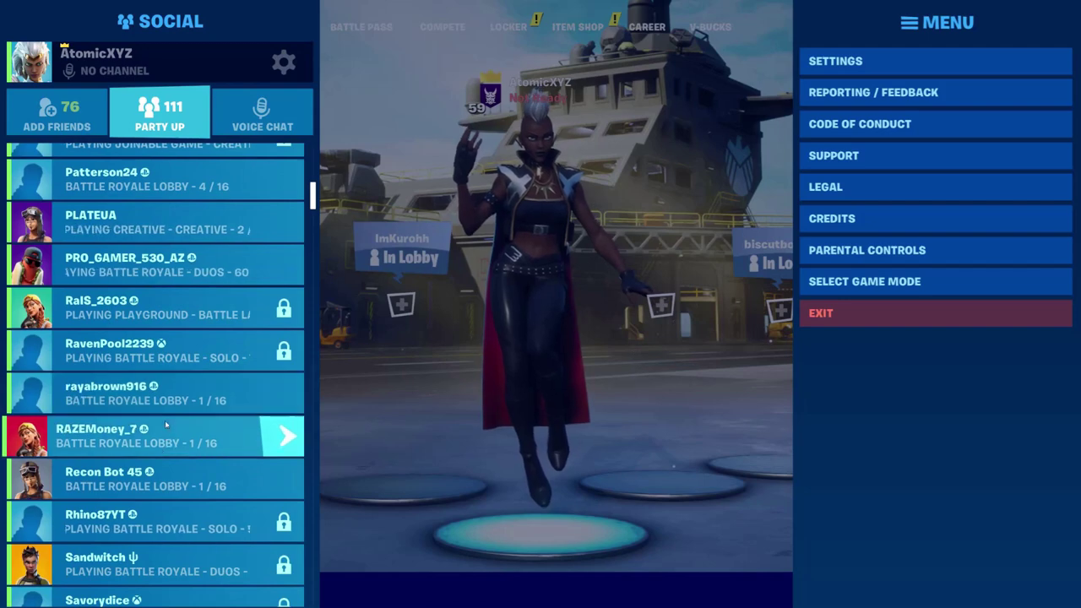
{"action": "left_click", "coordinate": [248, 470]}
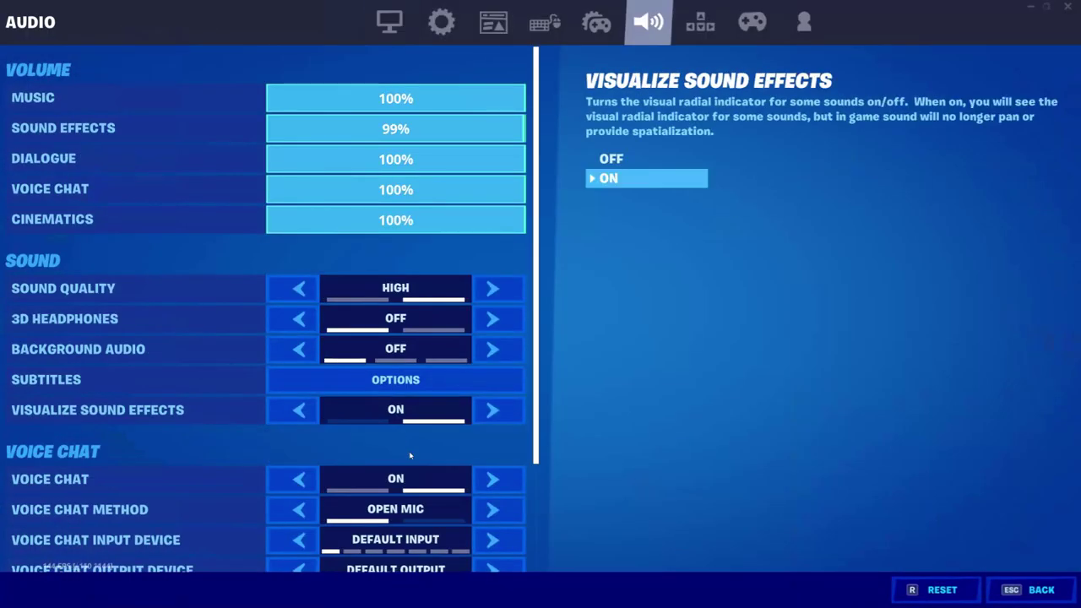
Set Voice Chat to Off in Fortnite's Audio settings and apply the change
{"action": "scroll", "coordinate": [410, 456], "scroll_direction": "down", "scroll_amount": 3}
{"action": "left_click", "coordinate": [299, 337]}
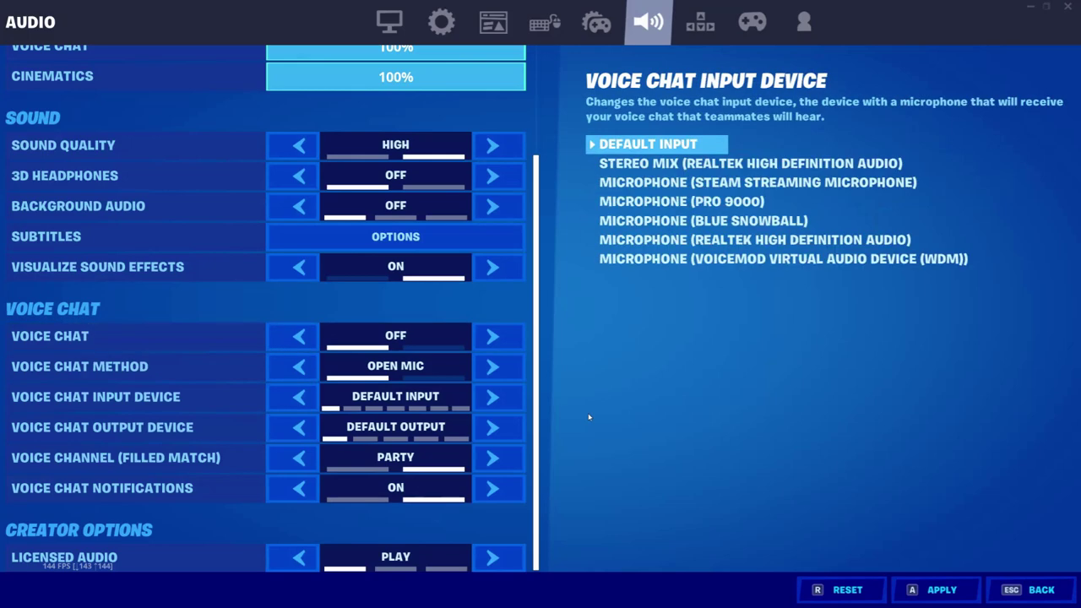
{"action": "key", "text": "a"}
{"action": "key", "text": "Escape"}
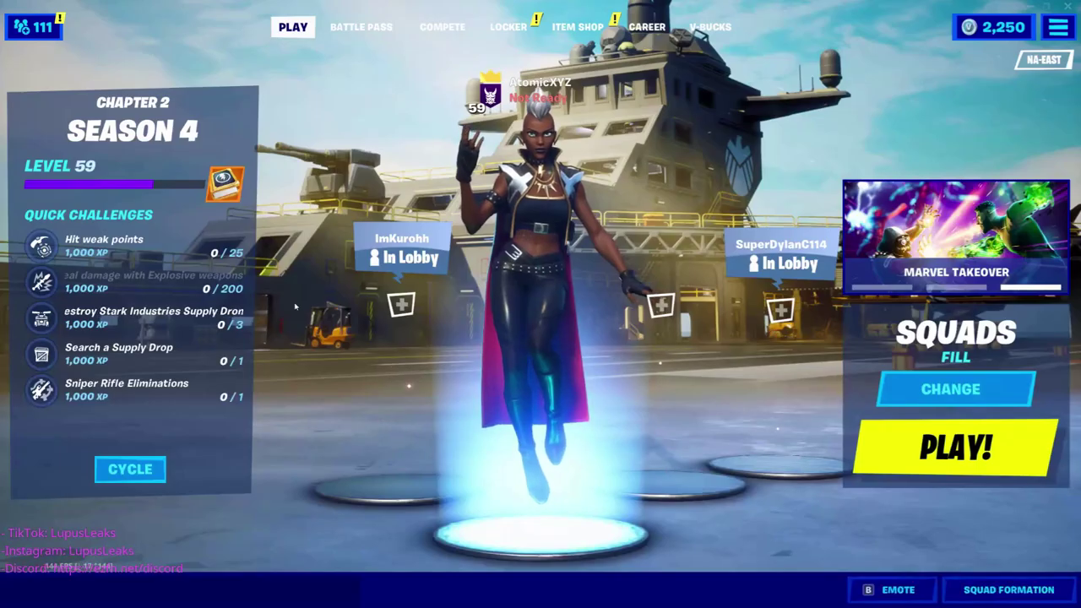
Join Recon Bot 45's party from the Fortnite friends list
{"action": "key", "text": "Escape"}
{"action": "scroll", "coordinate": [125, 320], "scroll_direction": "down", "scroll_amount": 5}
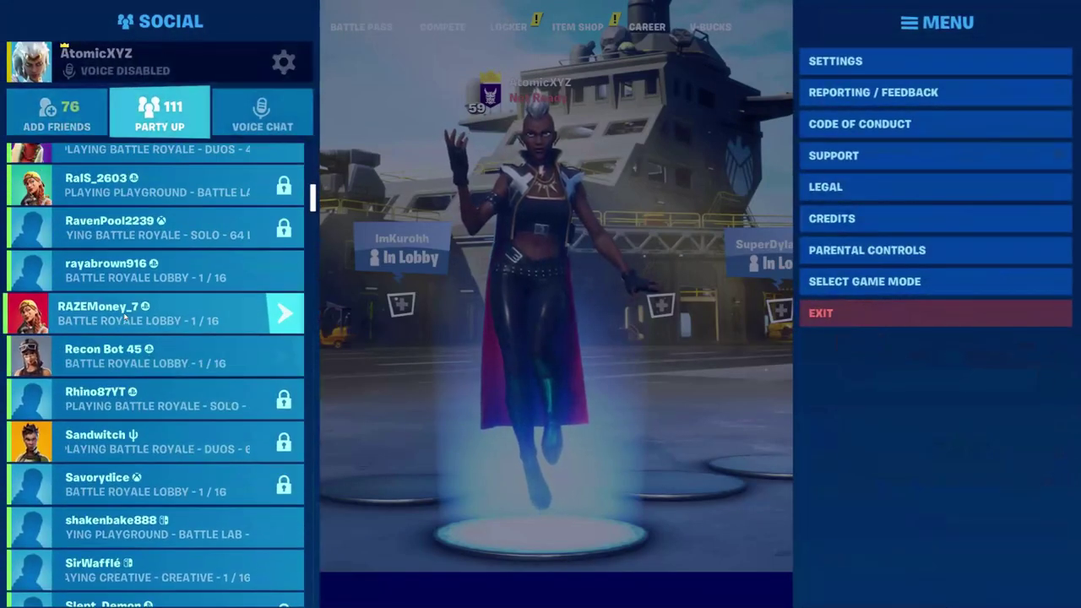
{"action": "left_click", "coordinate": [126, 357]}
{"action": "left_click", "coordinate": [408, 372]}
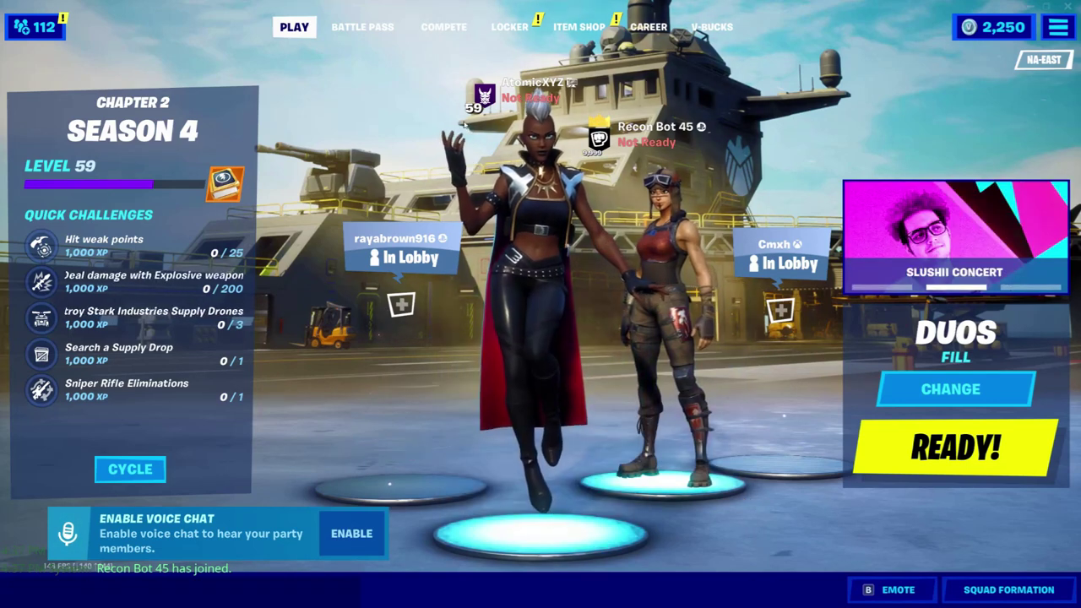
{"action": "key", "text": "alt+Tab"}
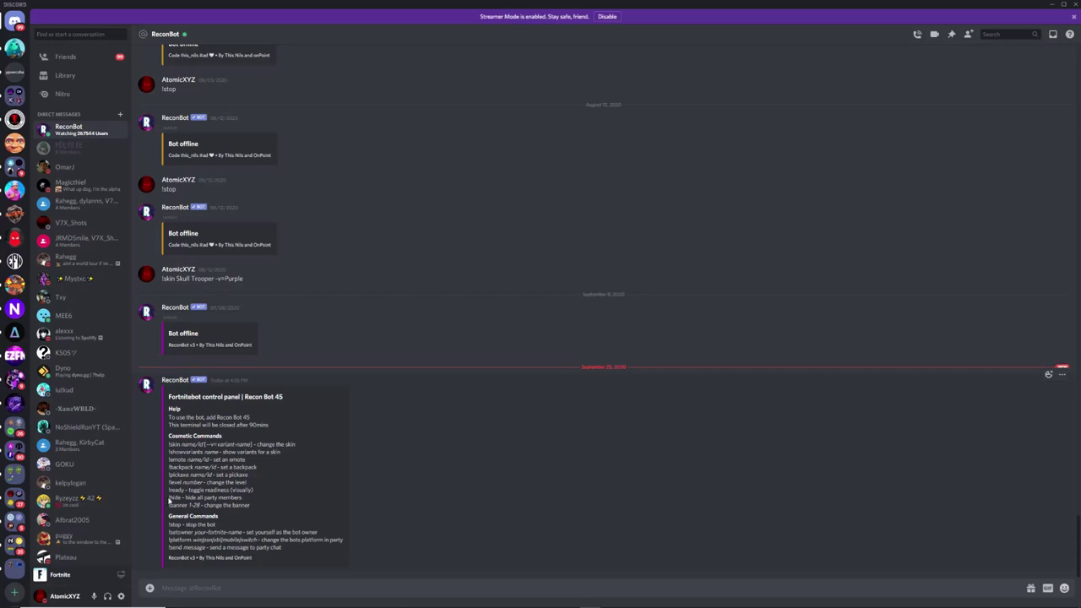
Send the !hide command to ReconBot in the DM to hide all party members
{"action": "mouse_move", "coordinate": [169, 498]}
{"action": "left_mouse_down"}
{"action": "mouse_move", "coordinate": [240, 498]}
{"action": "mouse_move", "coordinate": [180, 498]}
{"action": "left_mouse_up"}
{"action": "key", "text": "alt+Tab"}
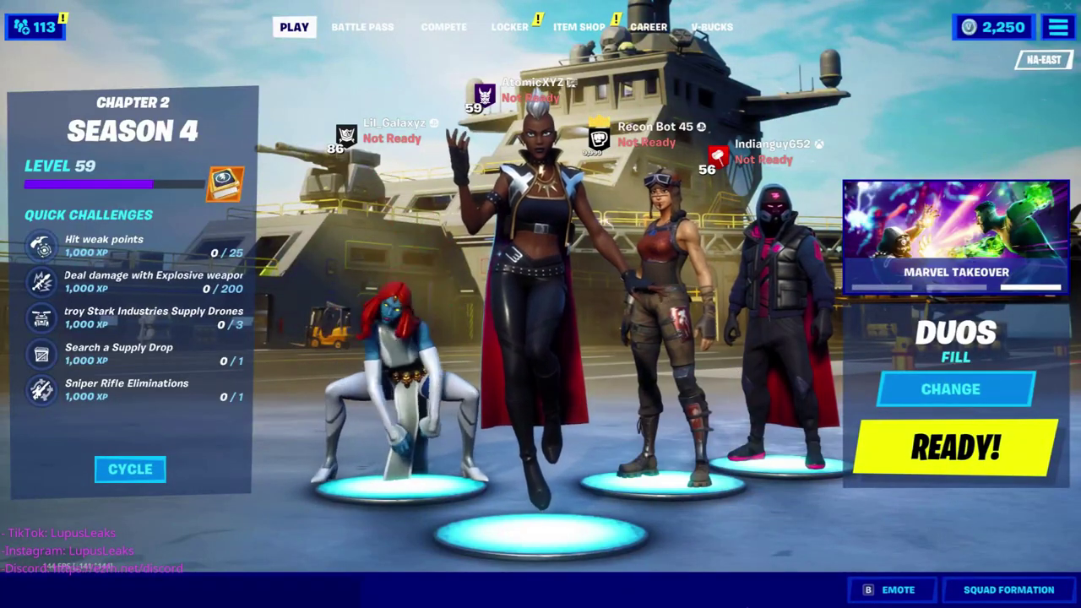
{"action": "key", "text": "alt+Tab"}
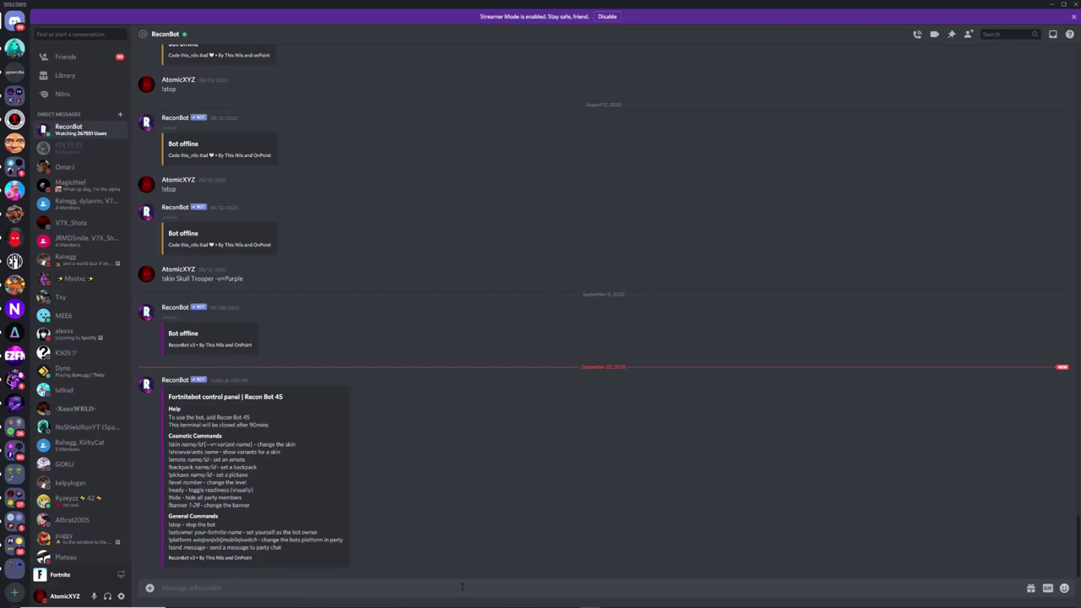
{"action": "type", "text": "!hide"}
{"action": "key", "text": "Return"}
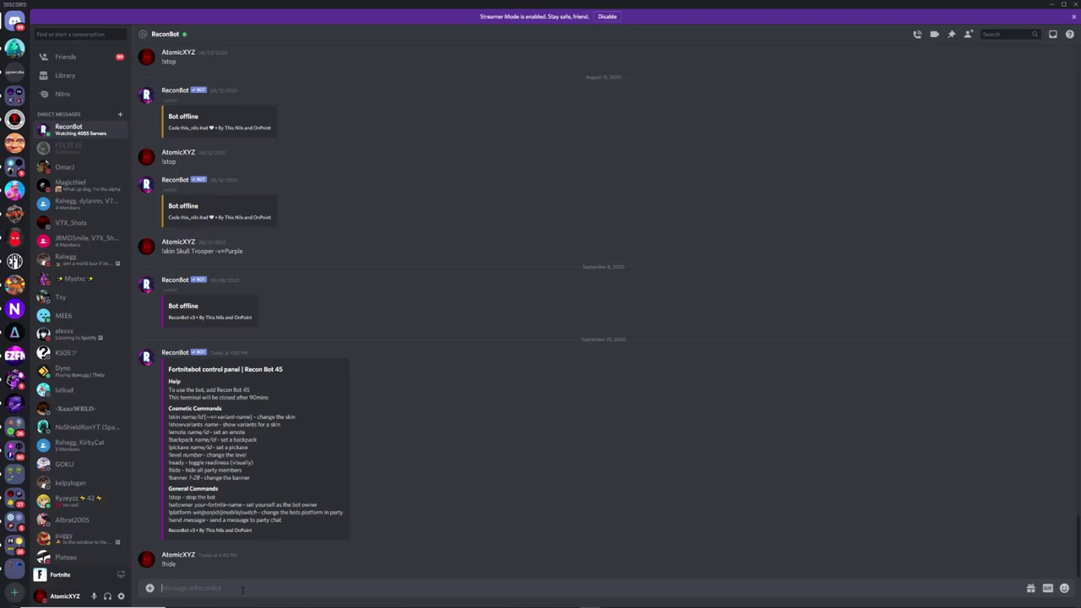
Start another command and bring up the Fortnite 14.20 leaked skins page in Chrome
{"action": "type", "text": "!skin"}
{"action": "mouse_move", "coordinate": [244, 607]}
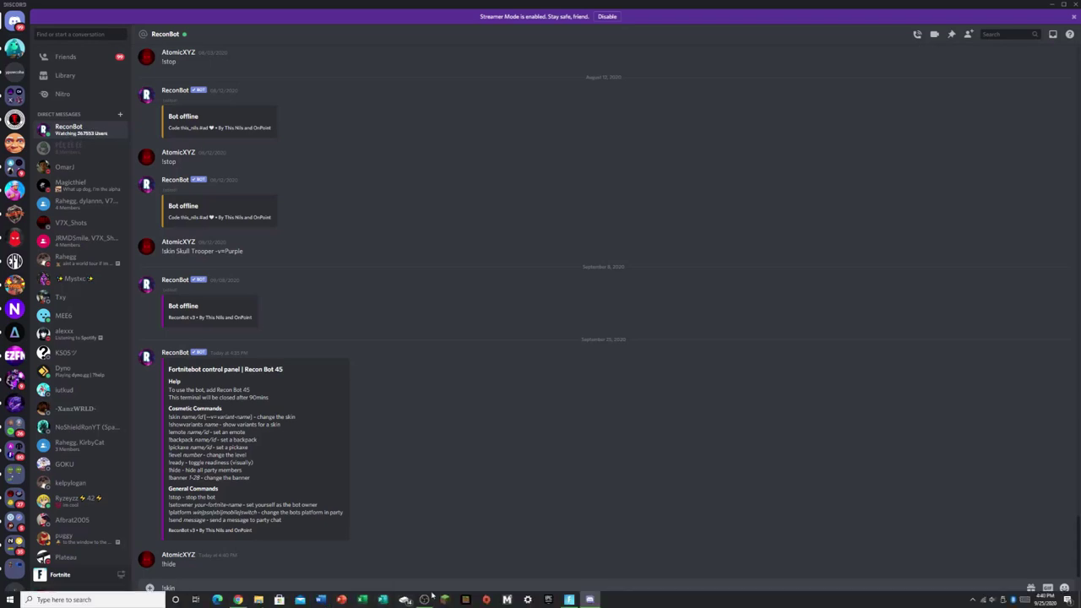
{"action": "left_click", "coordinate": [218, 598]}
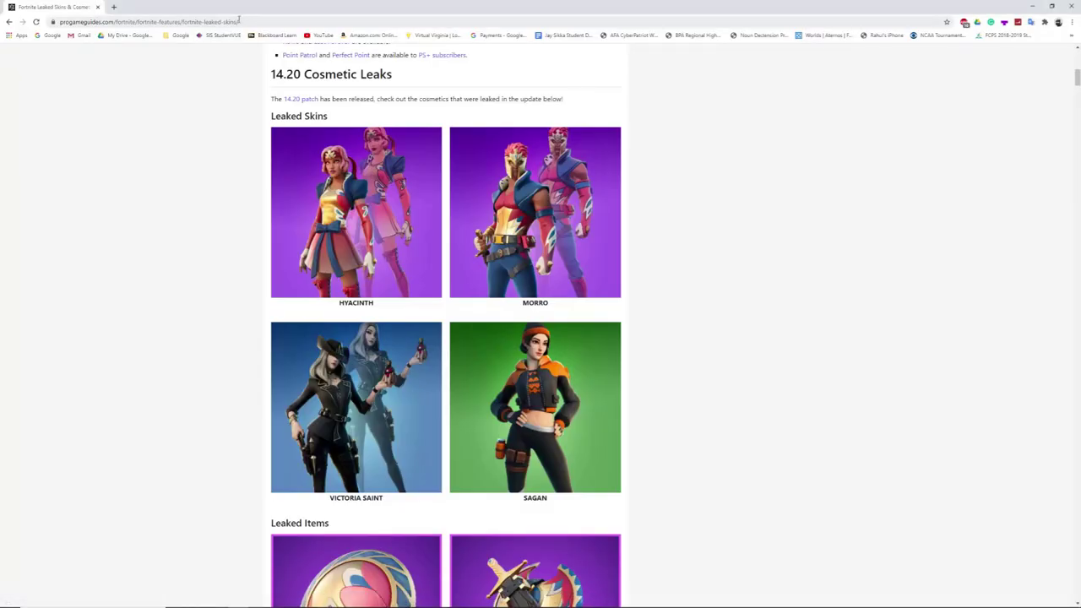
Scroll to the Leaked Skins grid and select the HYACINTH skin caption
{"action": "scroll", "coordinate": [412, 194], "scroll_direction": "down", "scroll_amount": 2}
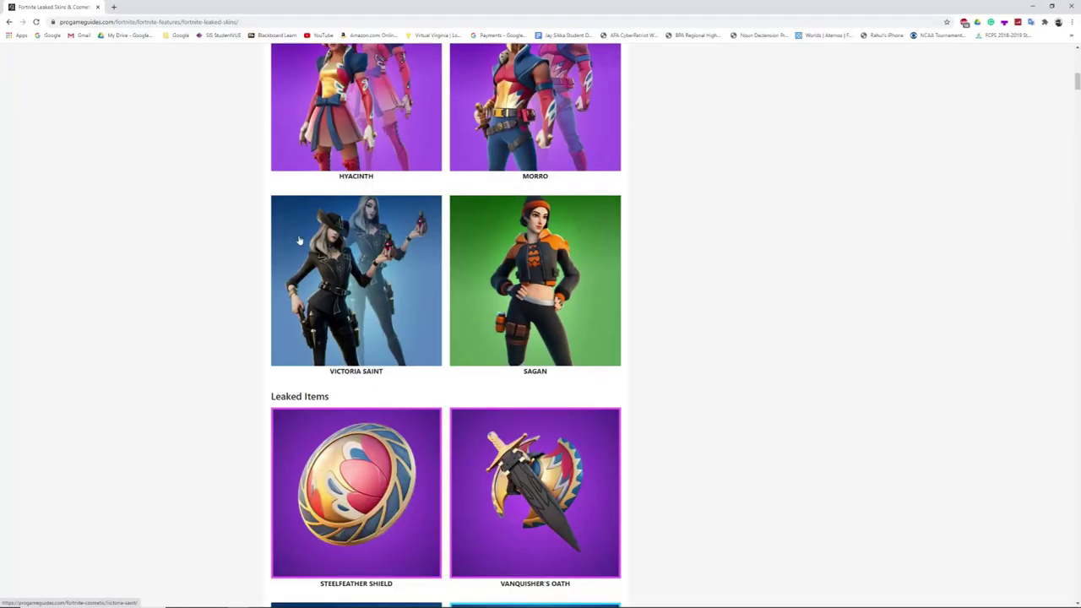
{"action": "scroll", "coordinate": [417, 225], "scroll_direction": "down", "scroll_amount": 3}
{"action": "scroll", "coordinate": [417, 224], "scroll_direction": "up", "scroll_amount": 5}
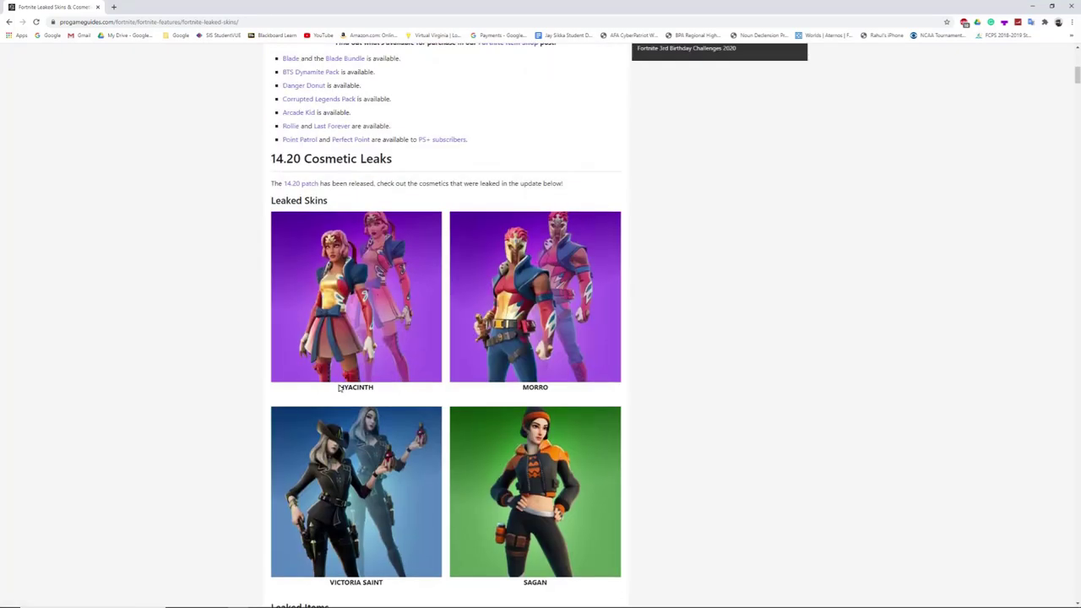
{"action": "left_click_drag", "start_coordinate": [339, 387], "coordinate": [380, 390]}
Send !skin HYACINTH and then !skin hyacinth to ReconBot; both return skin not found
{"action": "key", "text": "alt+Tab"}
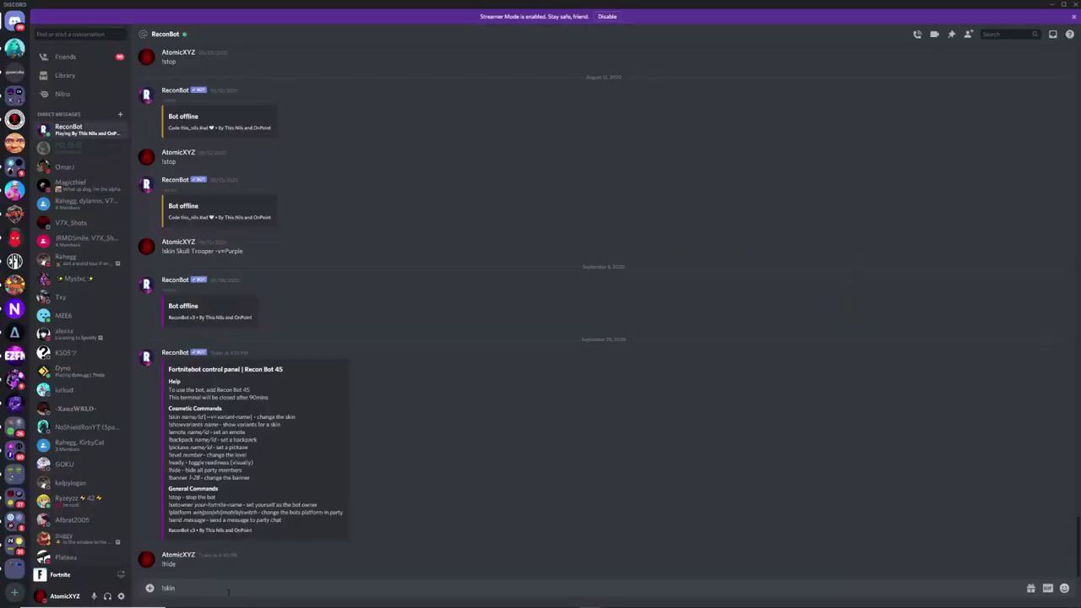
{"action": "type", "text": "HYACINTH"}
{"action": "key", "text": "Return"}
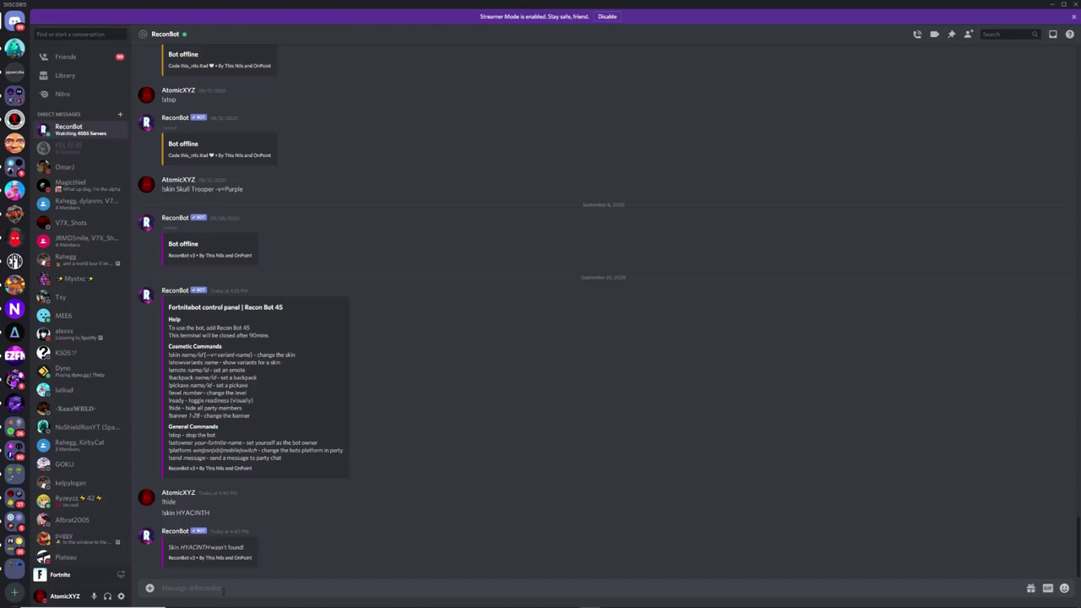
{"action": "type", "text": "!skin hyacinth"}
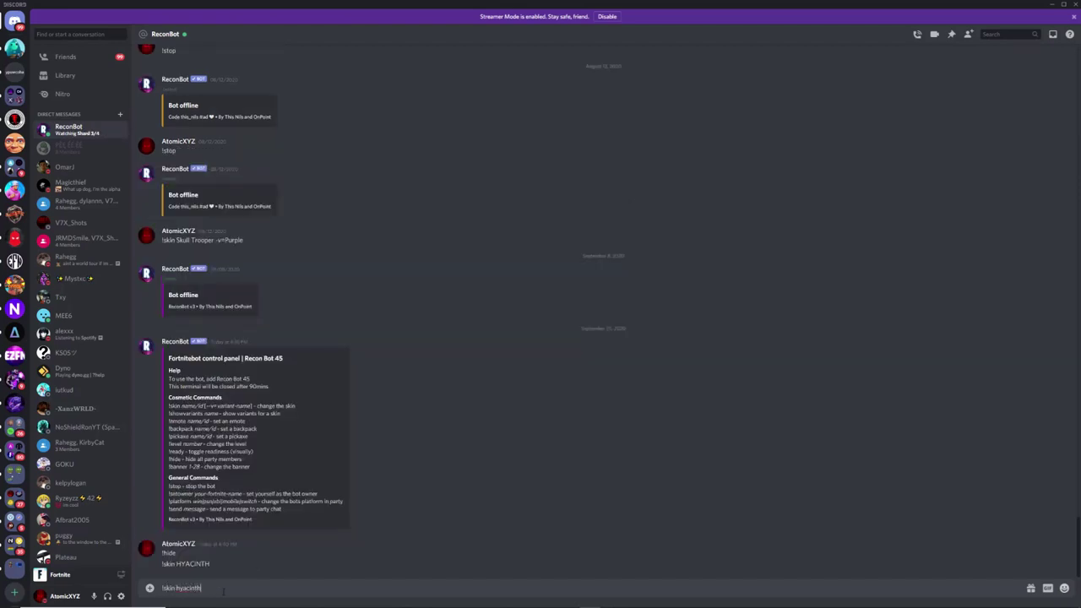
{"action": "key", "text": "Return"}
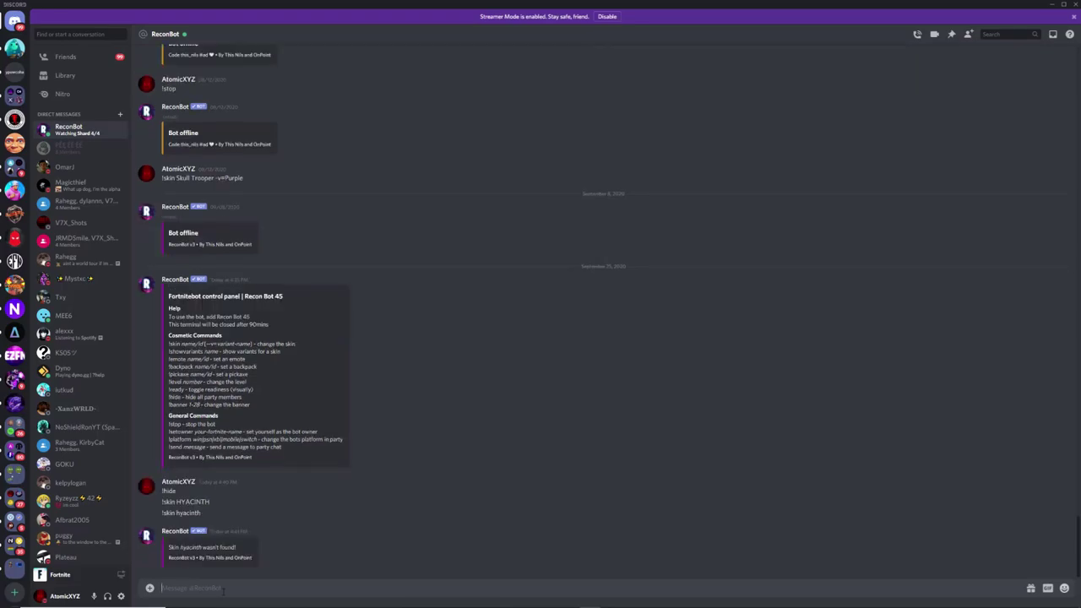
Back on the leaked skins page, clear the HYACINTH selection and scroll further down
{"action": "key", "text": "alt+Tab"}
{"action": "left_click", "coordinate": [229, 409]}
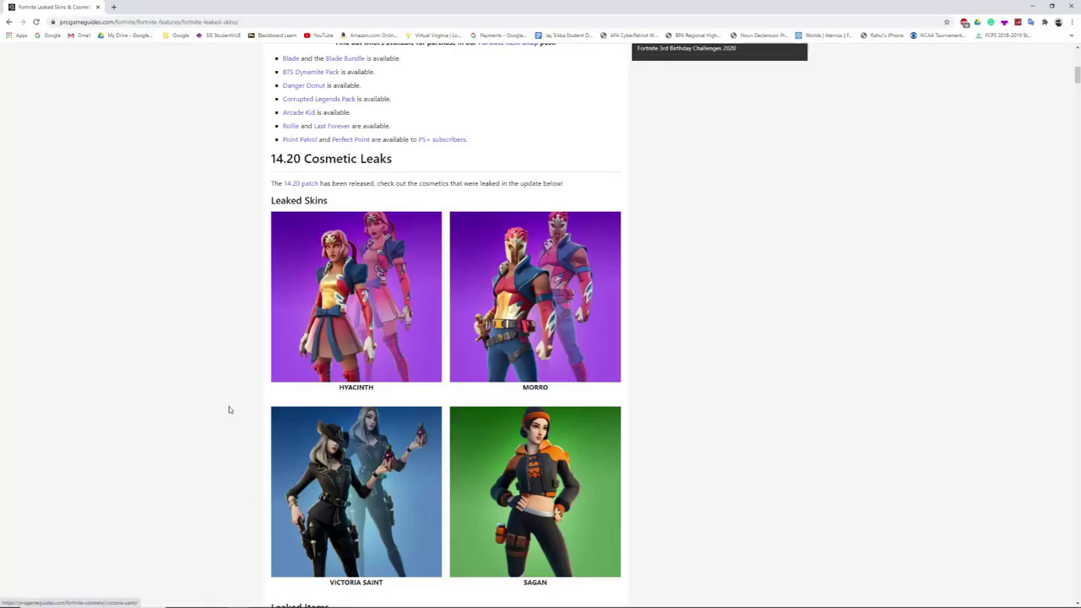
{"action": "scroll", "coordinate": [242, 414], "scroll_direction": "down", "scroll_amount": 4}
Send !skin morro to ReconBot and confirm Recon Bot 45 wears Morro in the lobby
{"action": "key", "text": "alt+Tab"}
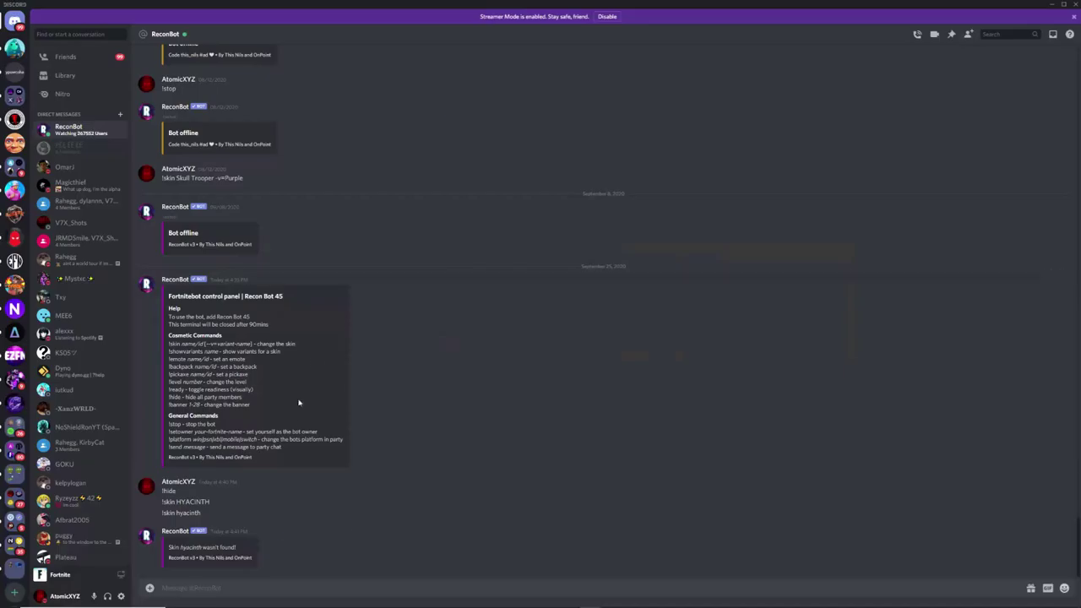
{"action": "type", "text": "!skin m"}
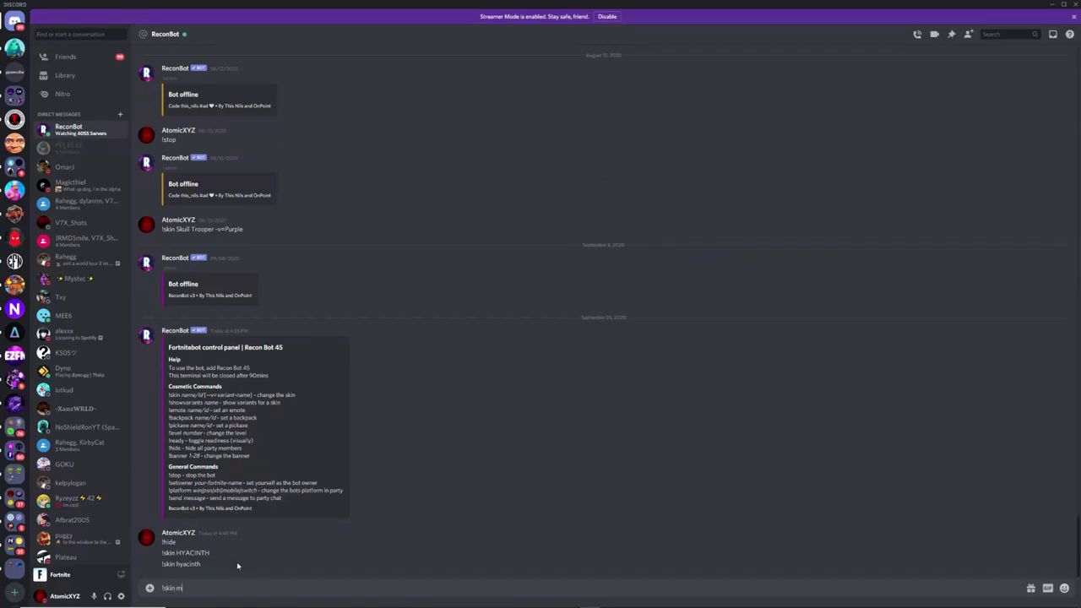
{"action": "type", "text": "orro"}
{"action": "key", "text": "Return"}
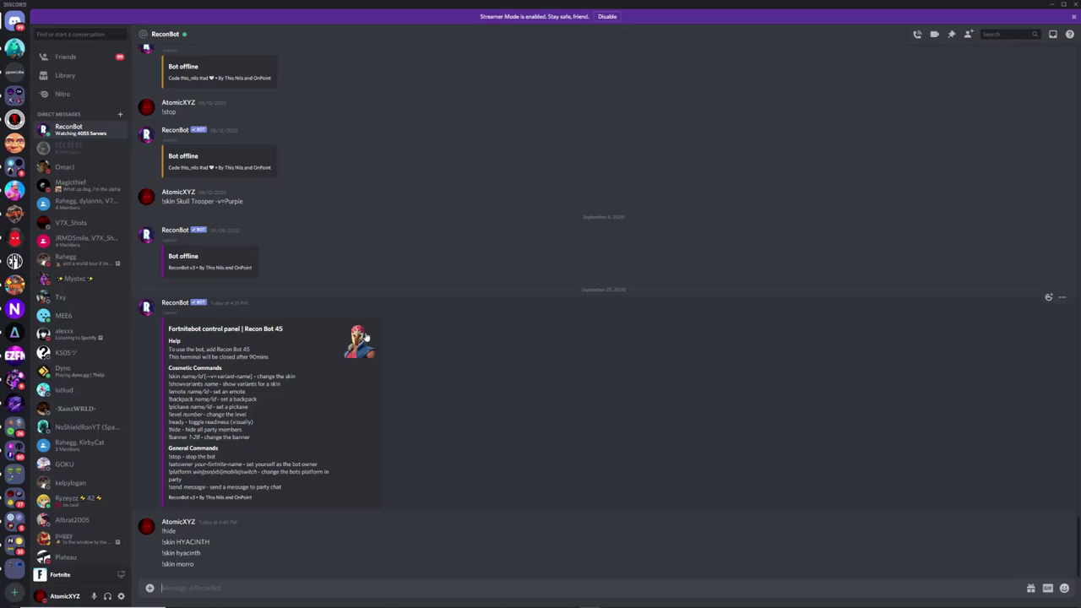
{"action": "key", "text": "alt+Tab"}
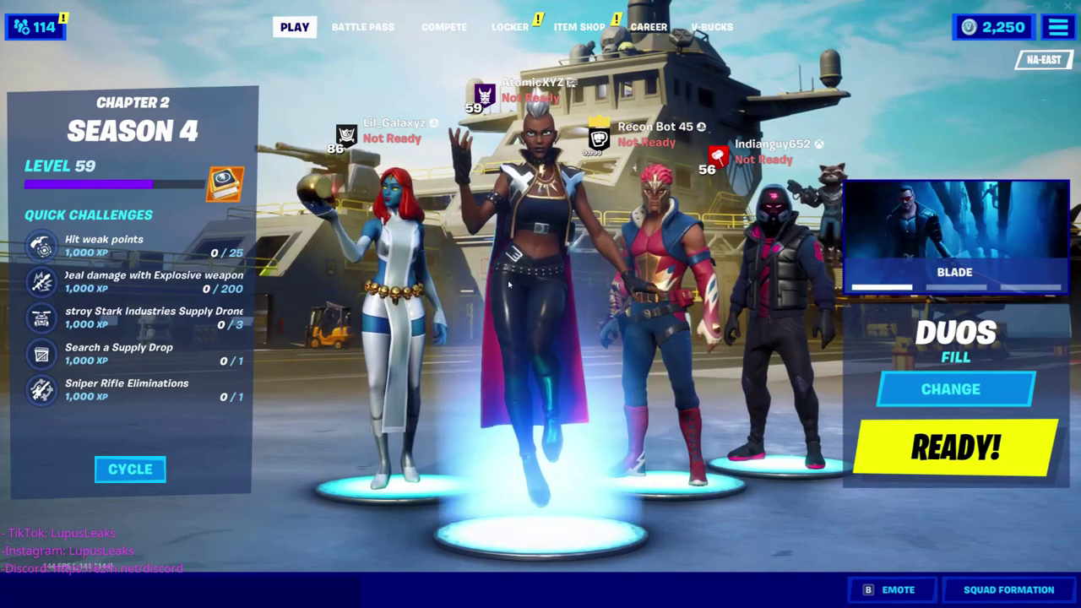
{"action": "key", "text": "alt+Tab"}
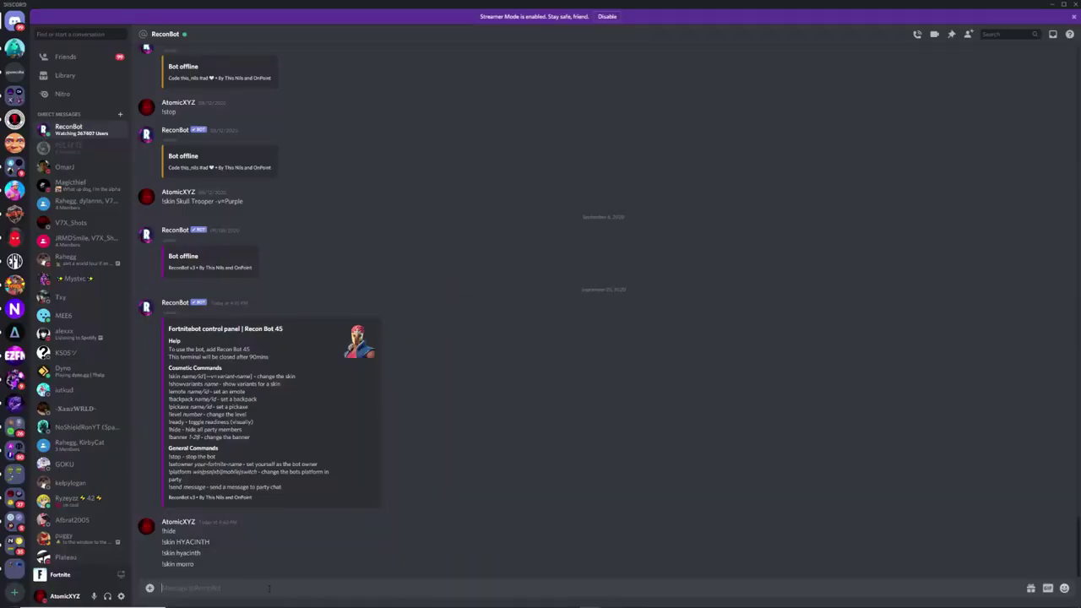
{"action": "type", "text": "!skin"}
Look up the Sagan skin name on the leaked skins page
{"action": "key", "text": "alt+Tab"}
{"action": "key", "text": "Tab"}
{"action": "scroll", "coordinate": [362, 380], "scroll_direction": "up", "scroll_amount": 4}
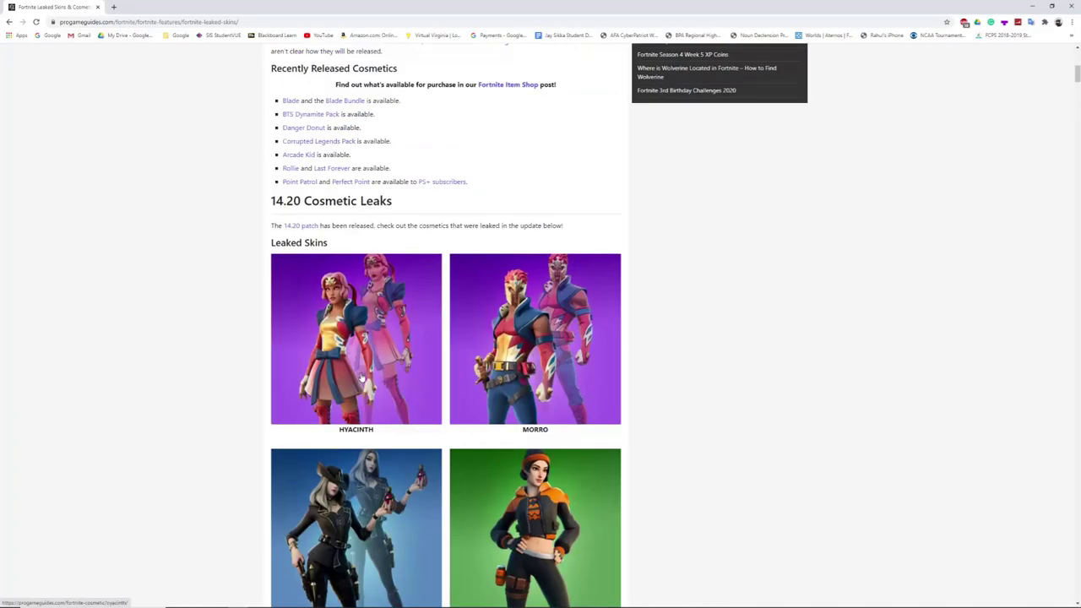
{"action": "scroll", "coordinate": [362, 381], "scroll_direction": "down", "scroll_amount": 3}
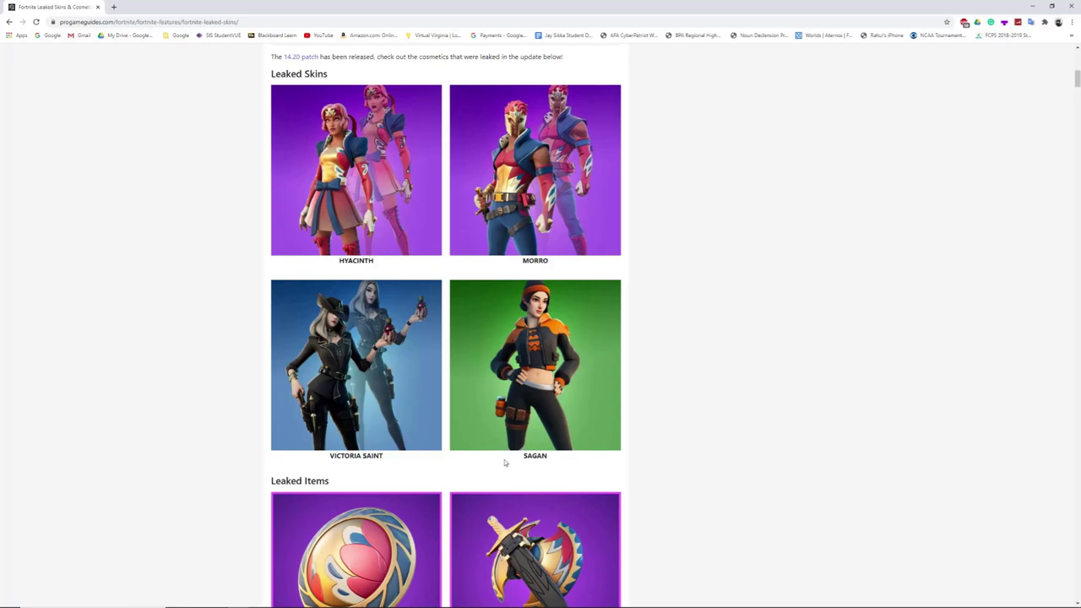
Send !skin sagan to ReconBot and check the bot's Sagan skin in the Fortnite lobby
{"action": "key", "text": "alt+Tab"}
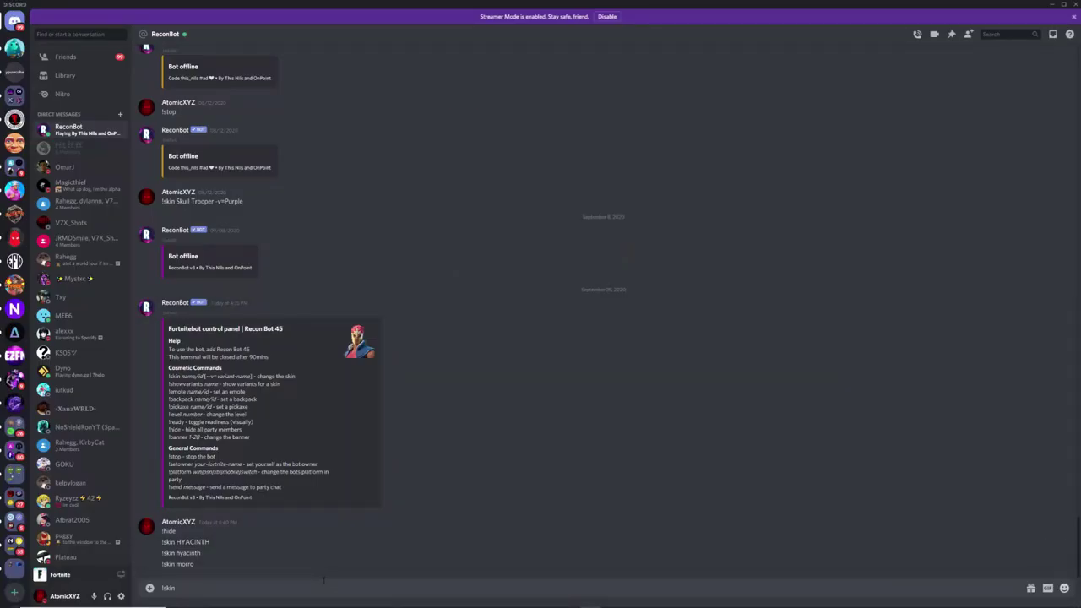
{"action": "type", "text": "an"}
{"action": "key", "text": "Return"}
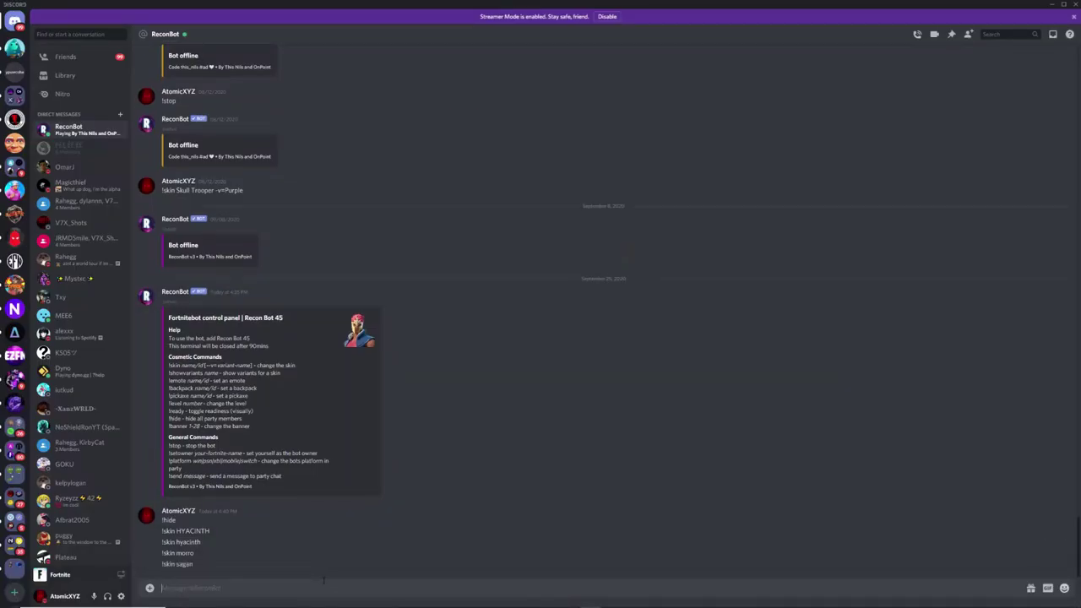
{"action": "key", "text": "alt+Tab"}
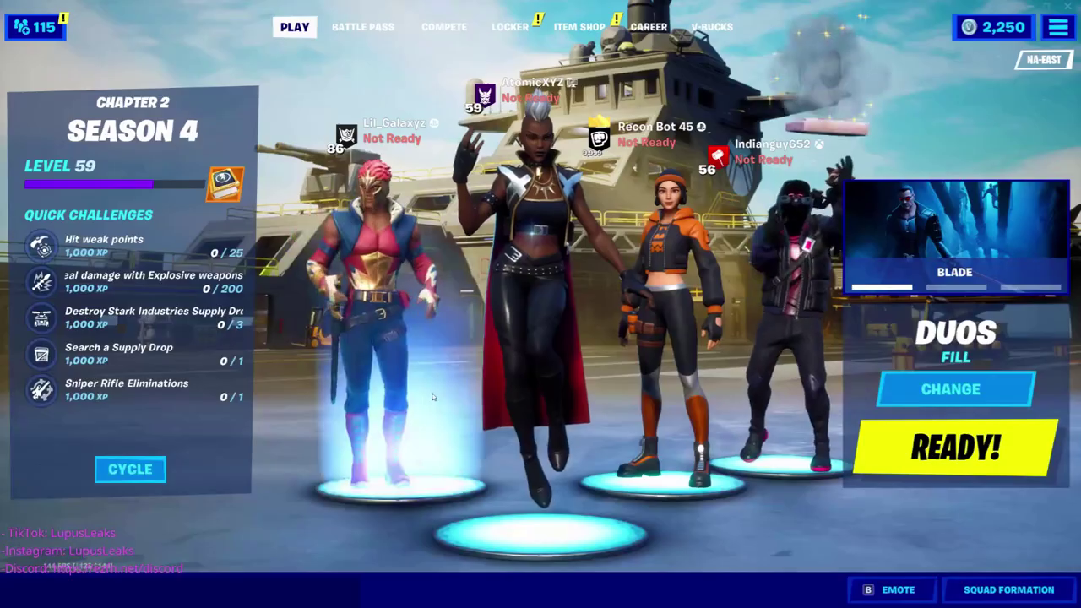
{"action": "key", "text": "alt+Tab"}
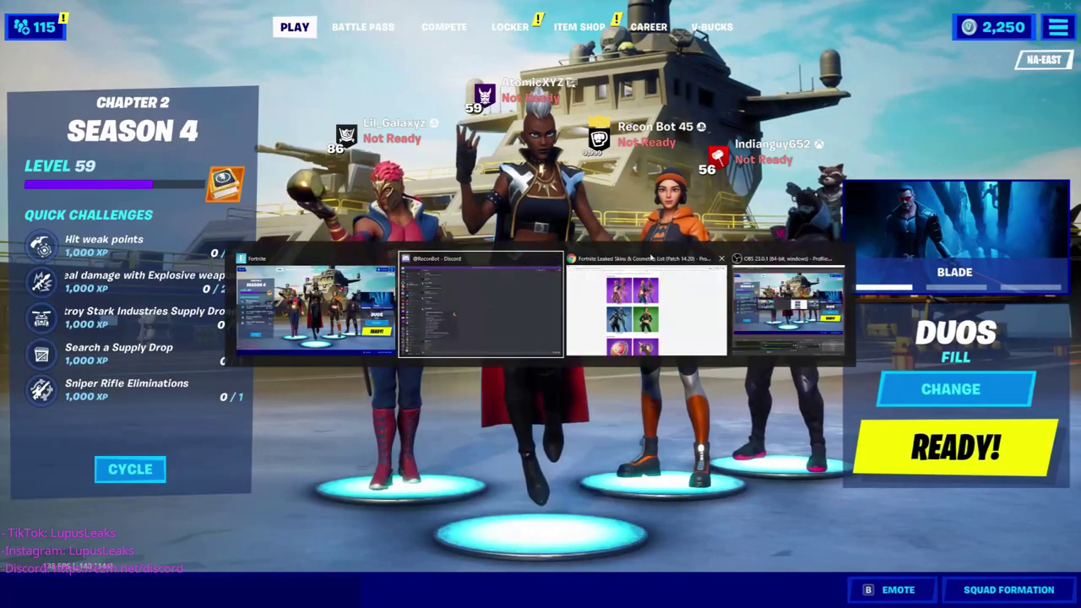
Scroll down to the Leaked/Unreleased Skins section and select the DARK SKULLY name
{"action": "key", "text": "alt+Tab"}
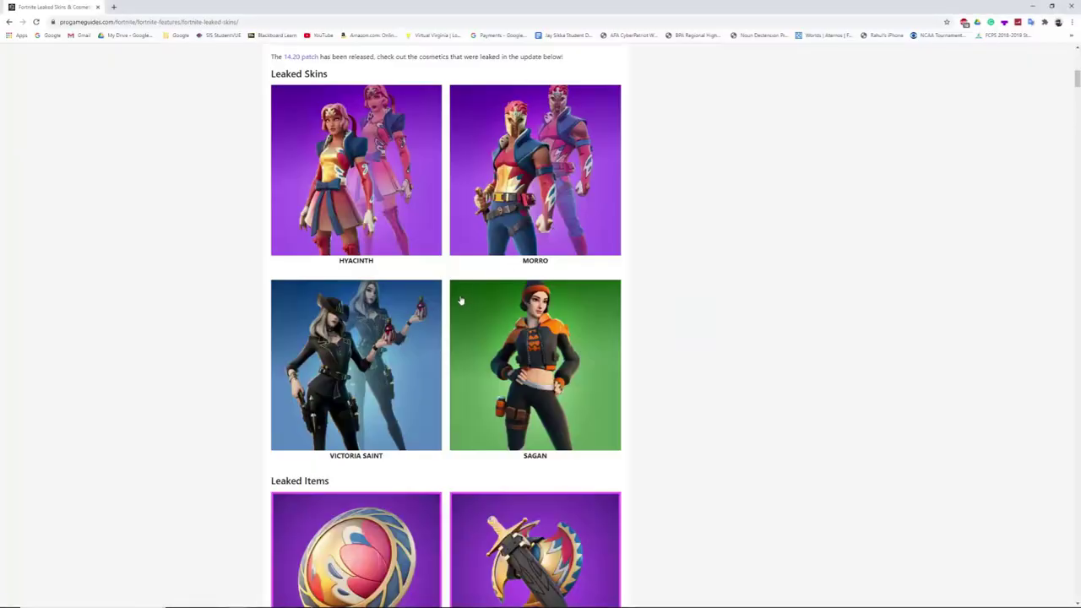
{"action": "scroll", "coordinate": [455, 310], "scroll_direction": "up", "scroll_amount": 6}
{"action": "scroll", "coordinate": [456, 309], "scroll_direction": "down", "scroll_amount": 20}
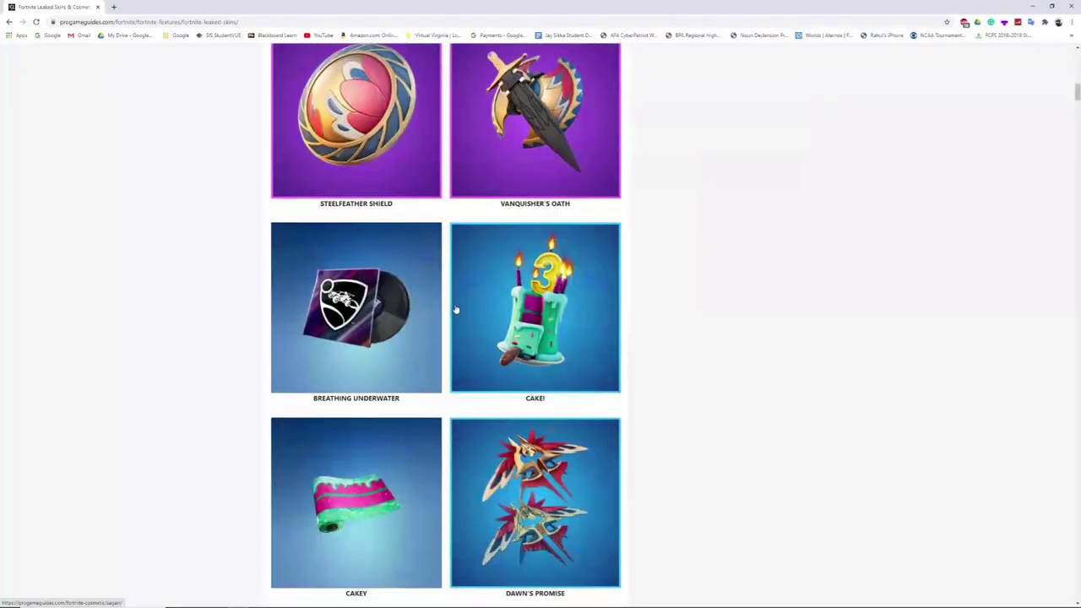
{"action": "scroll", "coordinate": [455, 310], "scroll_direction": "down", "scroll_amount": 13}
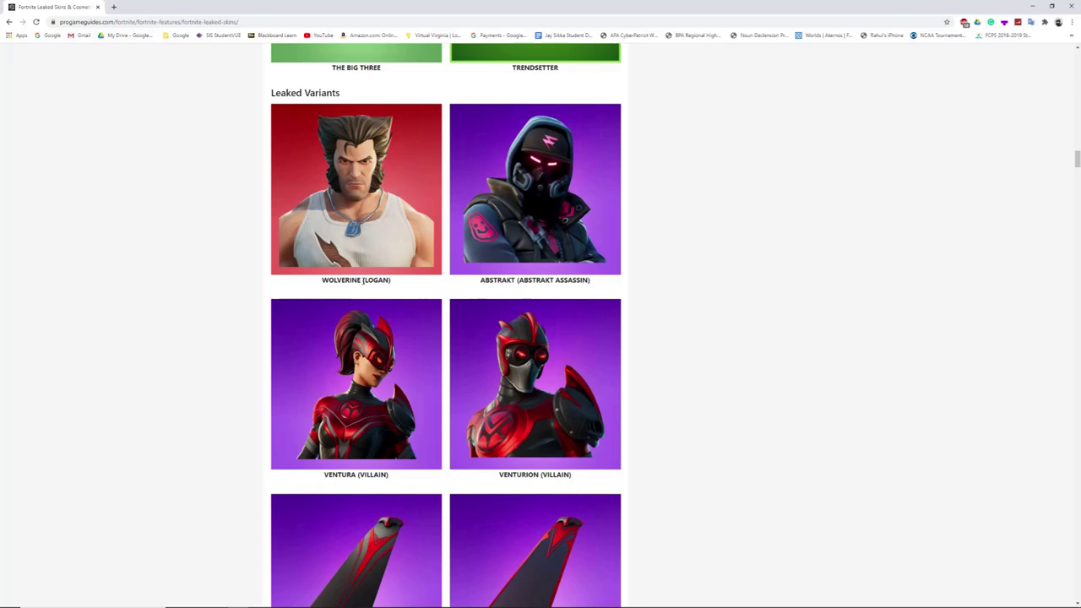
{"action": "scroll", "coordinate": [365, 309], "scroll_direction": "down", "scroll_amount": 3}
{"action": "scroll", "coordinate": [398, 301], "scroll_direction": "up", "scroll_amount": 4}
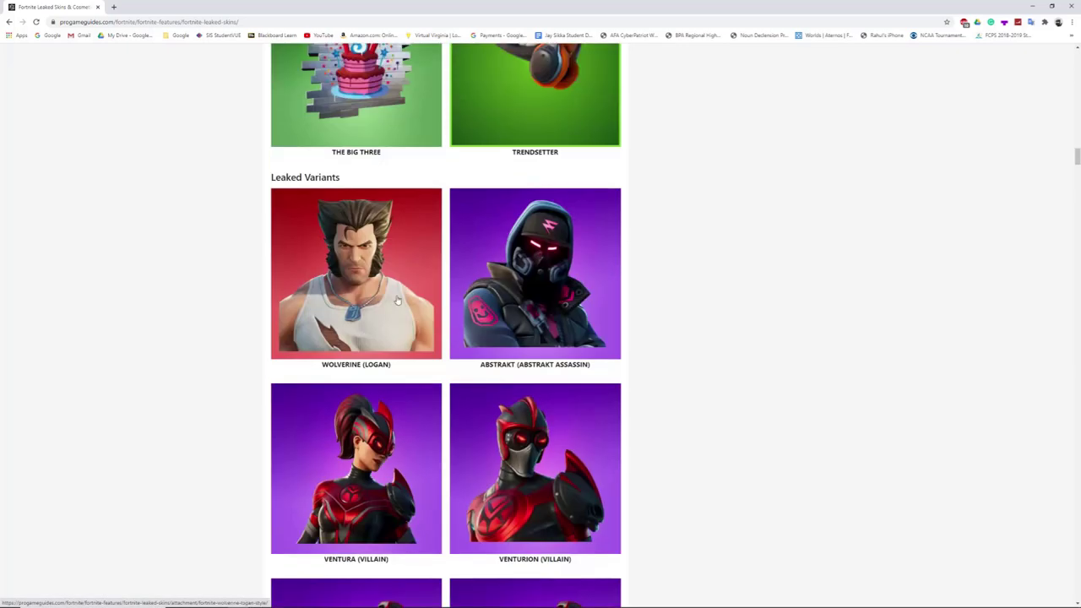
{"action": "scroll", "coordinate": [394, 310], "scroll_direction": "down", "scroll_amount": 5}
{"action": "scroll", "coordinate": [411, 291], "scroll_direction": "up", "scroll_amount": 3}
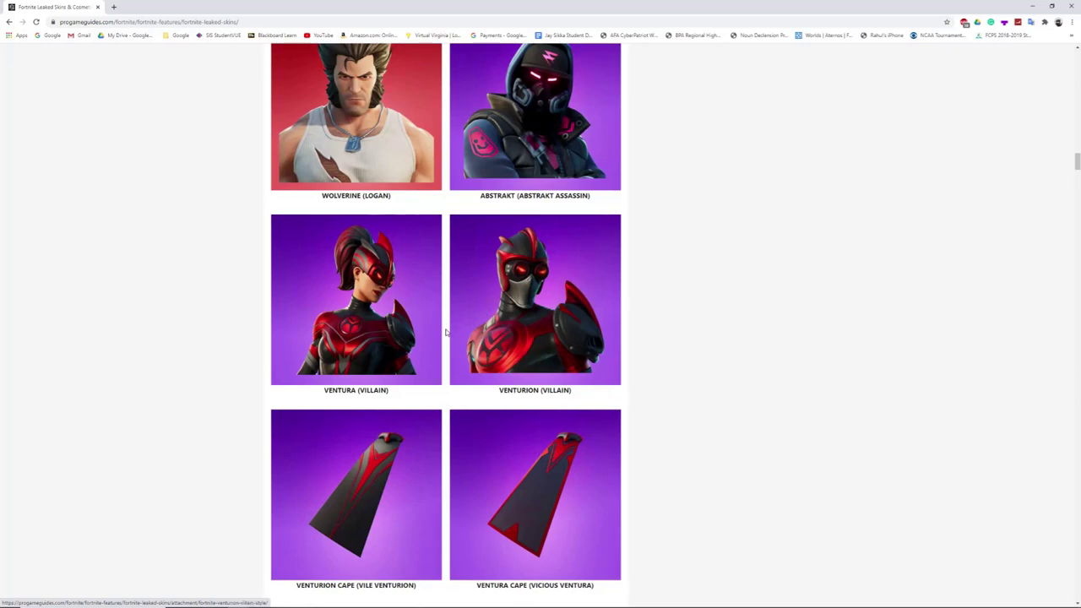
{"action": "scroll", "coordinate": [446, 332], "scroll_direction": "down", "scroll_amount": 6}
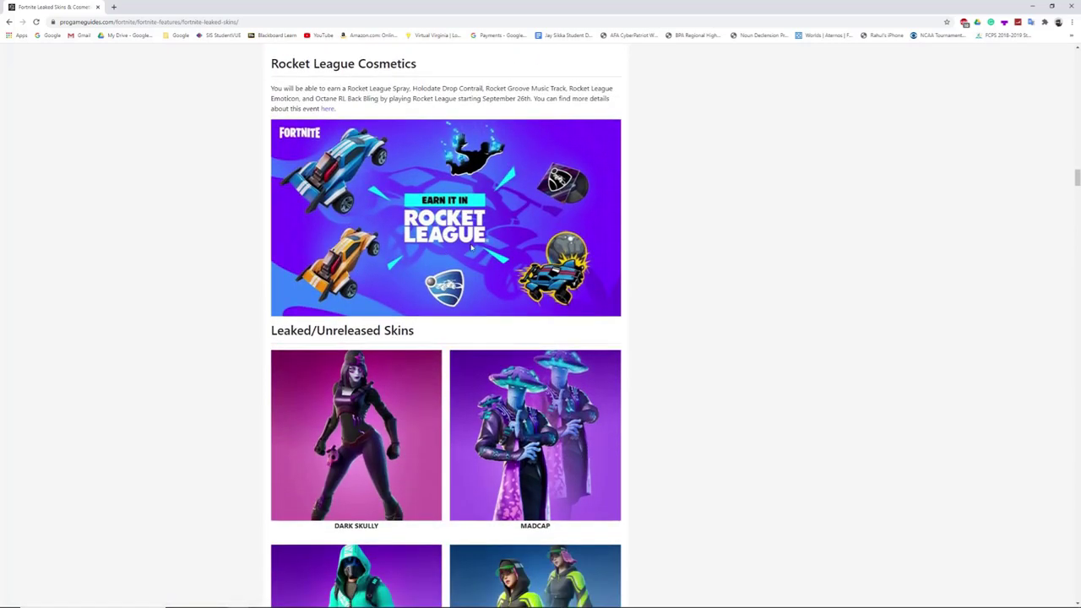
{"action": "scroll", "coordinate": [429, 285], "scroll_direction": "down", "scroll_amount": 3}
{"action": "scroll", "coordinate": [429, 285], "scroll_direction": "up", "scroll_amount": 3}
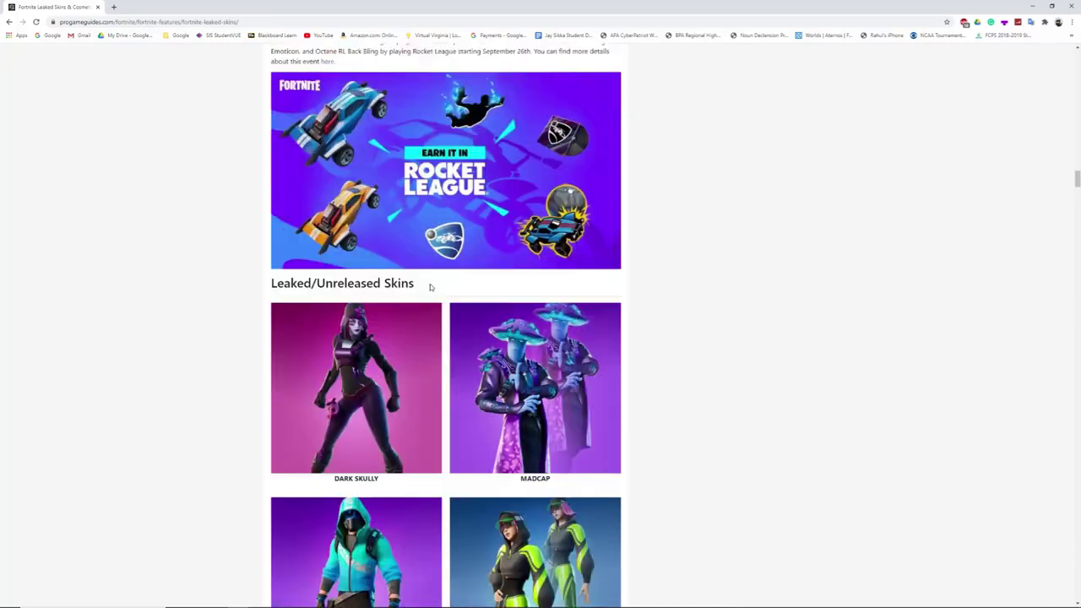
{"action": "scroll", "coordinate": [446, 315], "scroll_direction": "down", "scroll_amount": 4}
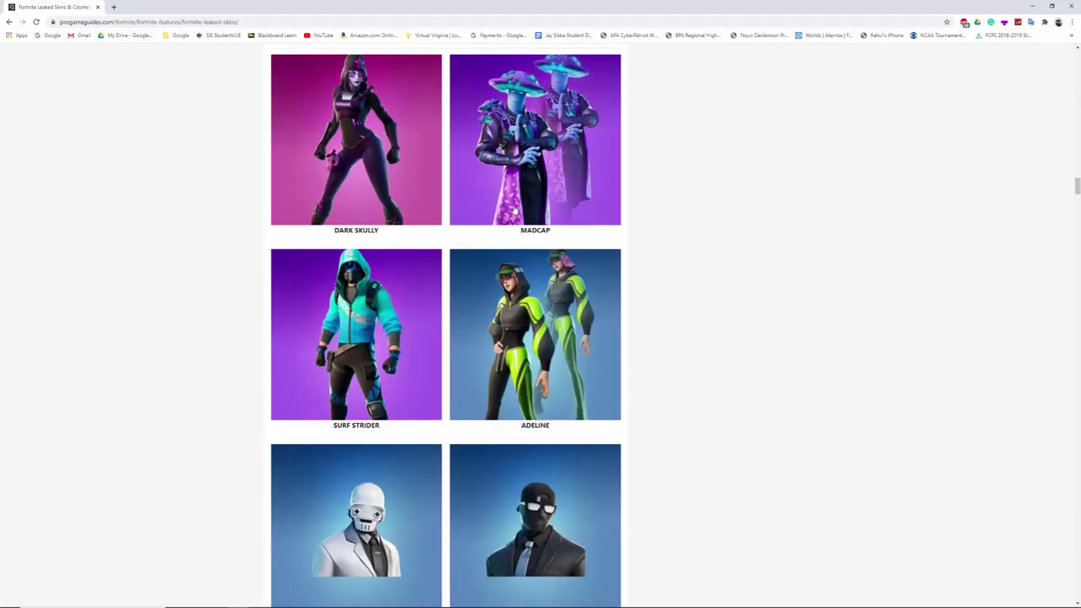
{"action": "scroll", "coordinate": [443, 279], "scroll_direction": "up", "scroll_amount": 1}
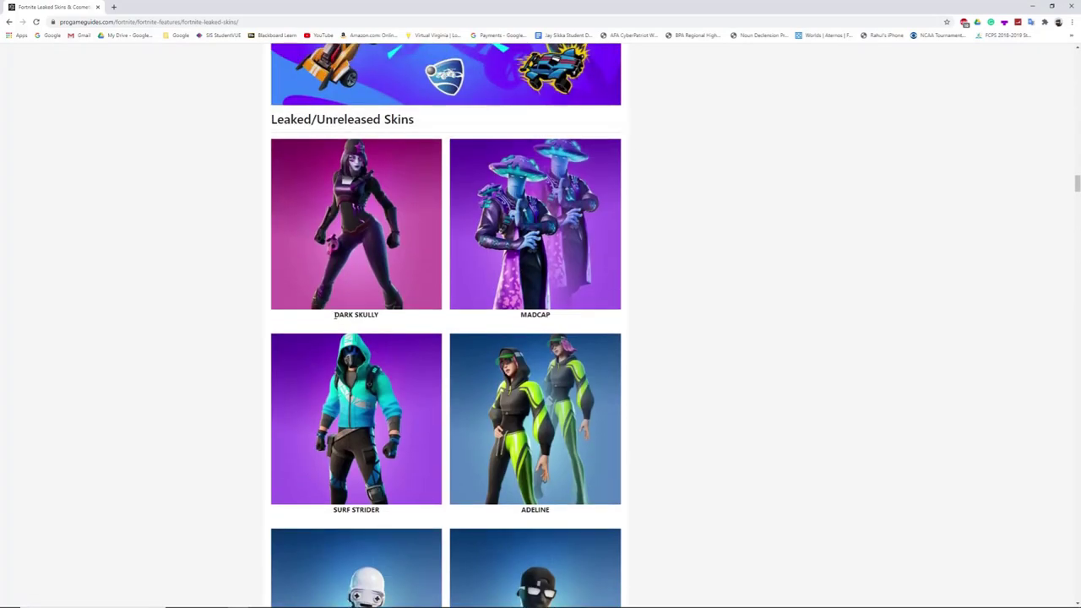
{"action": "left_click_drag", "start_coordinate": [334, 315], "coordinate": [389, 318]}
Send !skin DARK SKULLY to ReconBot and check the bot's new skin in the lobby
{"action": "key", "text": "alt+Tab"}
{"action": "key", "text": "alt+Tab"}
{"action": "key", "text": "Tab"}
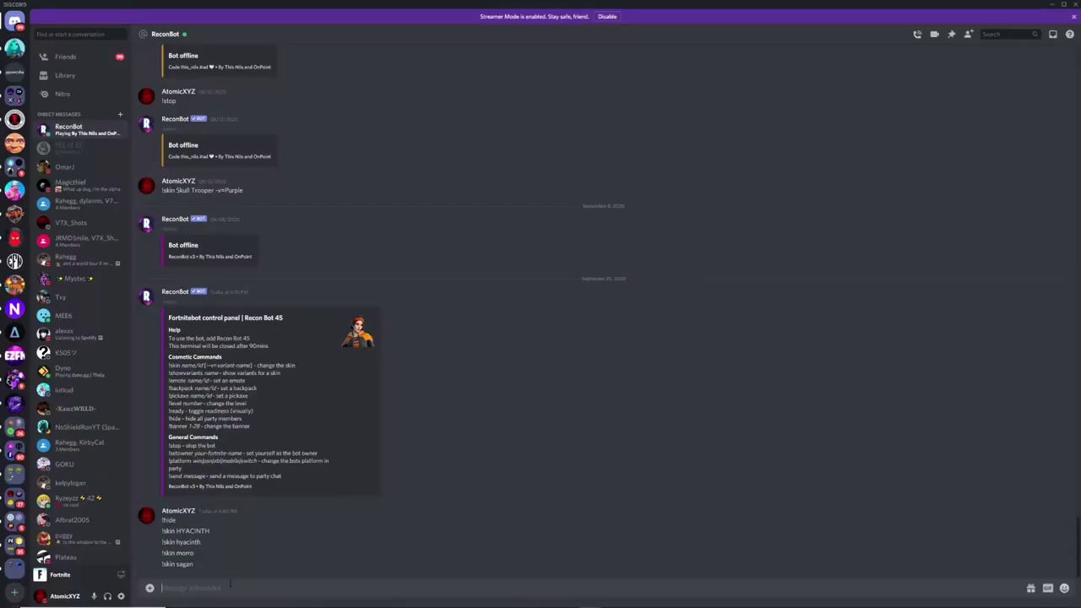
{"action": "type", "text": "!skin DARK SKULLY"}
{"action": "key", "text": "Return"}
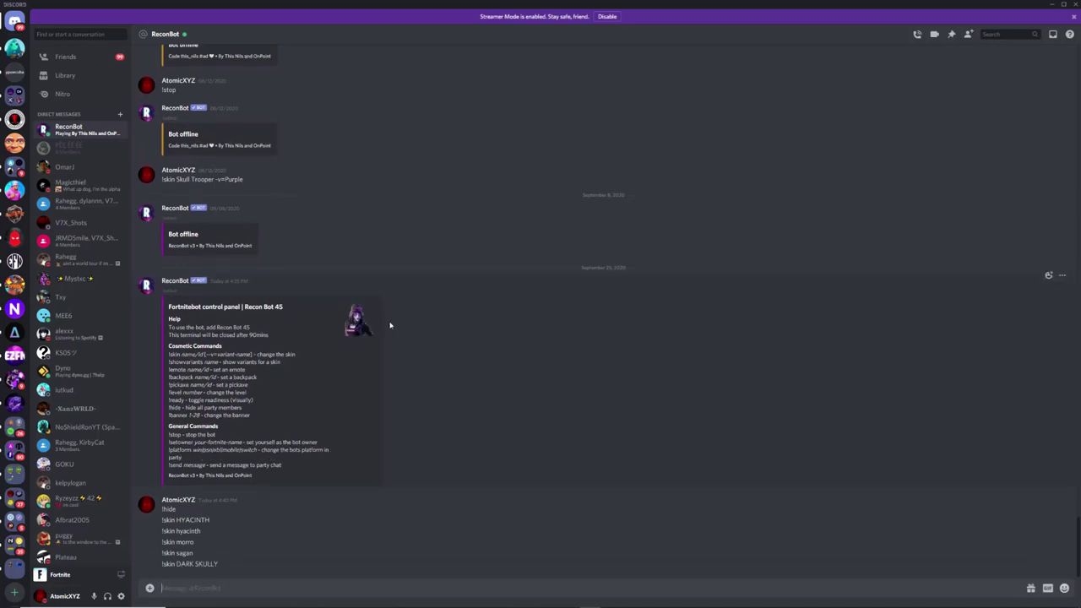
{"action": "key", "text": "alt+Tab"}
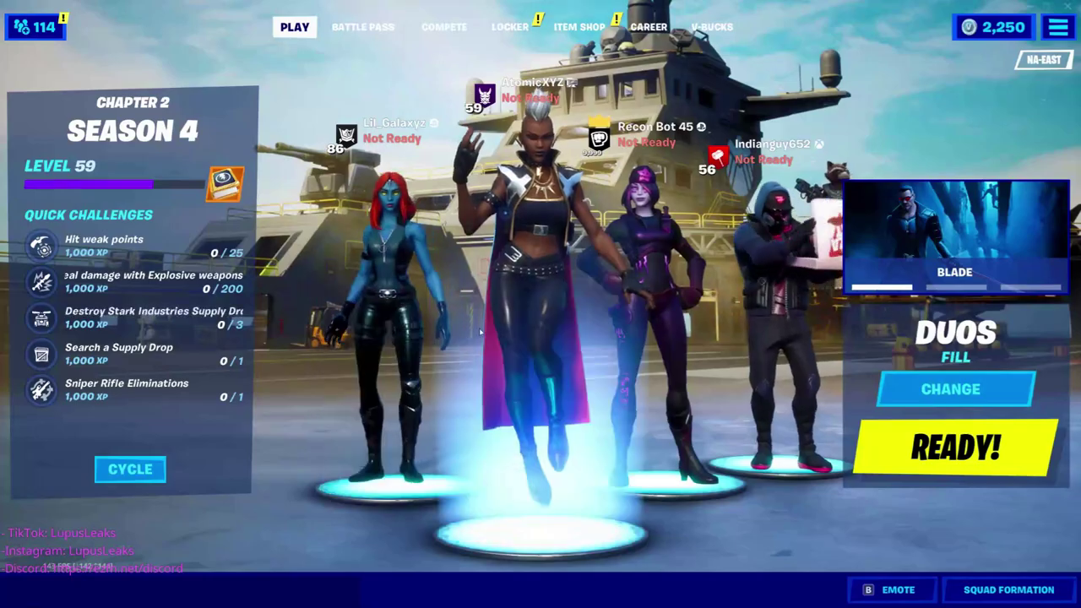
{"action": "key", "text": "alt+Tab"}
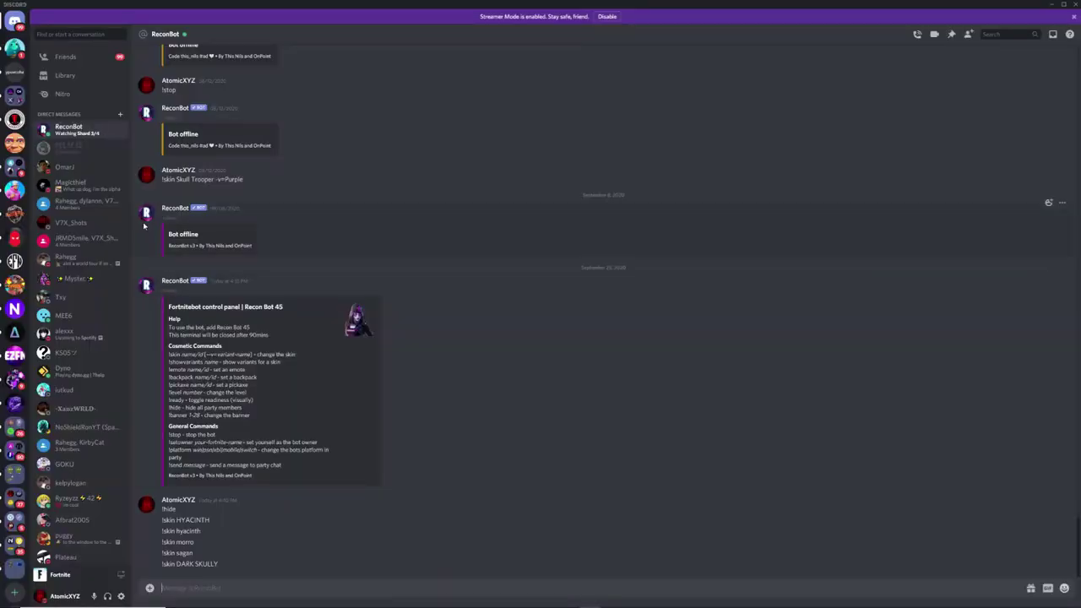
Find and select the GHOST BEACH BRAWLER skin name on the leaked skins page
{"action": "key", "text": "alt+Tab"}
{"action": "scroll", "coordinate": [355, 169], "scroll_direction": "down", "scroll_amount": 3}
{"action": "scroll", "coordinate": [255, 335], "scroll_direction": "down", "scroll_amount": 2}
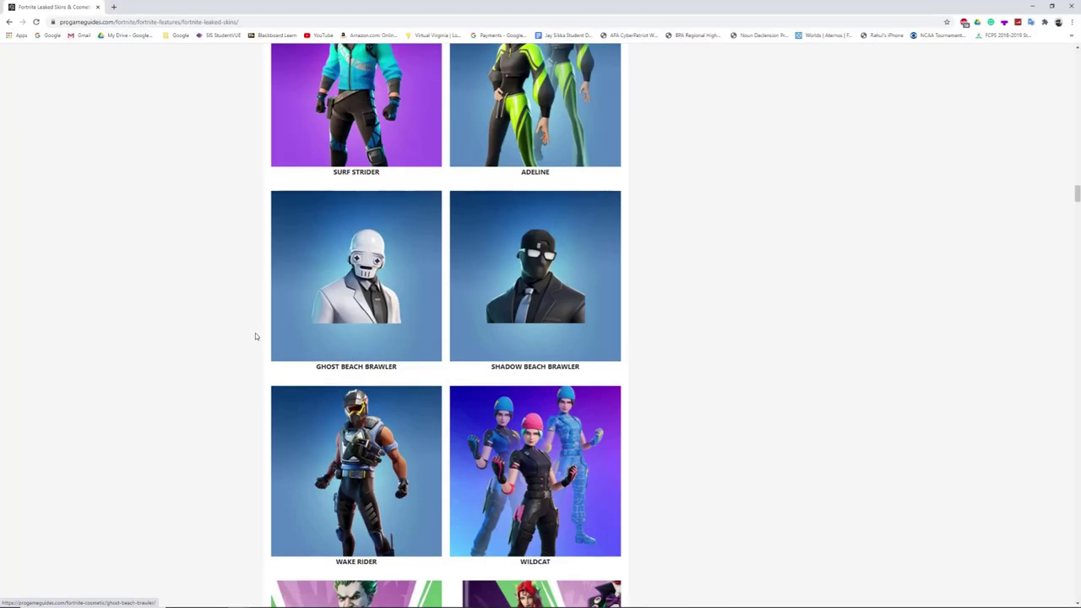
{"action": "scroll", "coordinate": [285, 321], "scroll_direction": "up", "scroll_amount": 4}
{"action": "scroll", "coordinate": [295, 346], "scroll_direction": "down", "scroll_amount": 4}
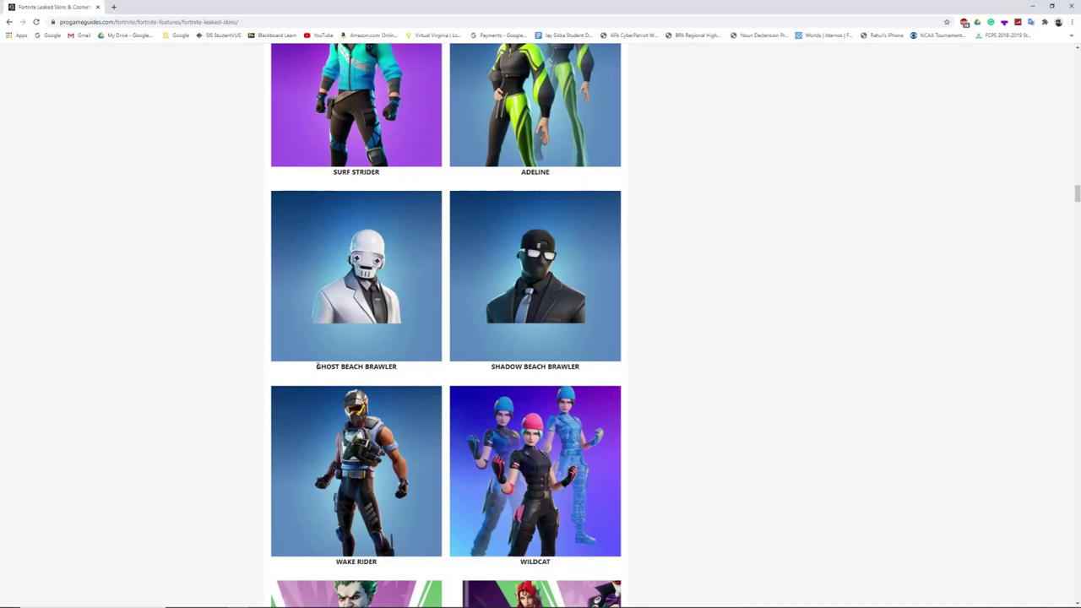
{"action": "left_click_drag", "start_coordinate": [312, 369], "coordinate": [406, 369]}
{"action": "key", "text": "ctrl+c"}
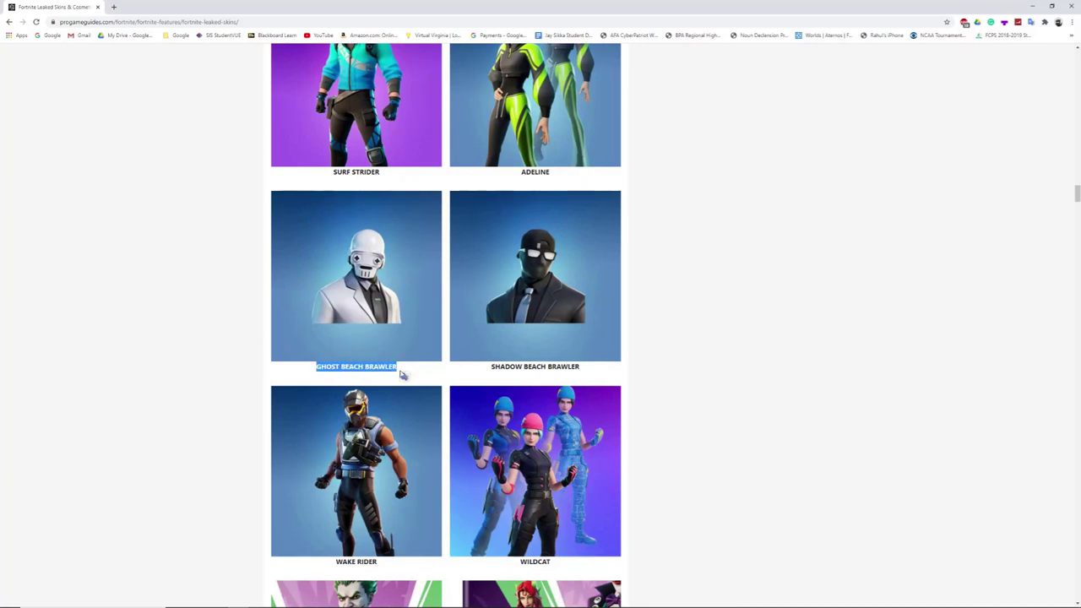
Send !skin GHOST BEACH BRAWLER using the pasted name and confirm the bot wears it
{"action": "key", "text": "alt+Tab"}
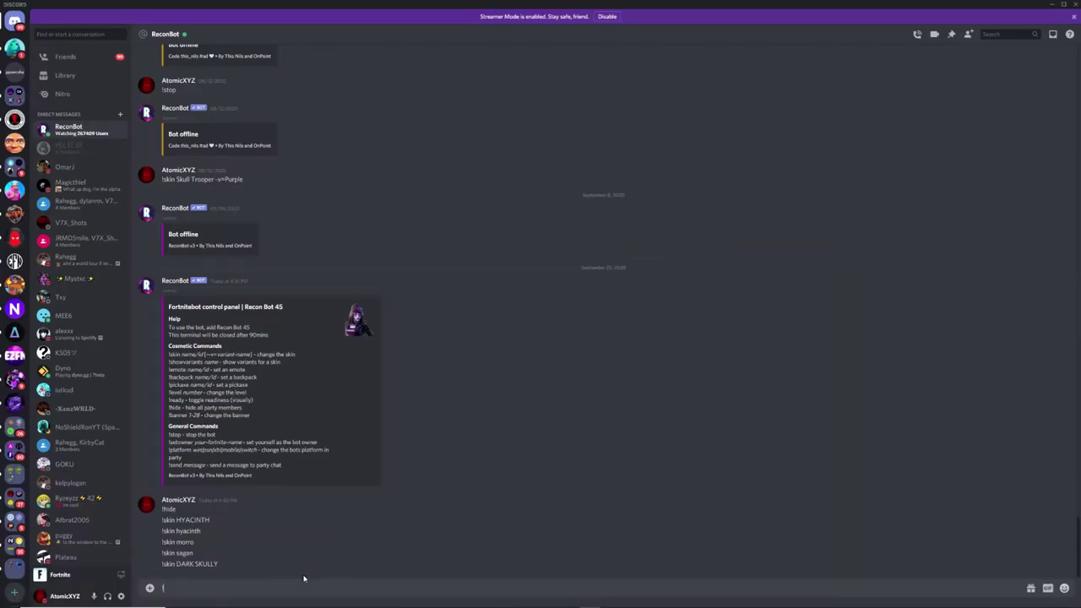
{"action": "type", "text": "in"}
{"action": "key", "text": "ctrl+v"}
{"action": "key", "text": "Return"}
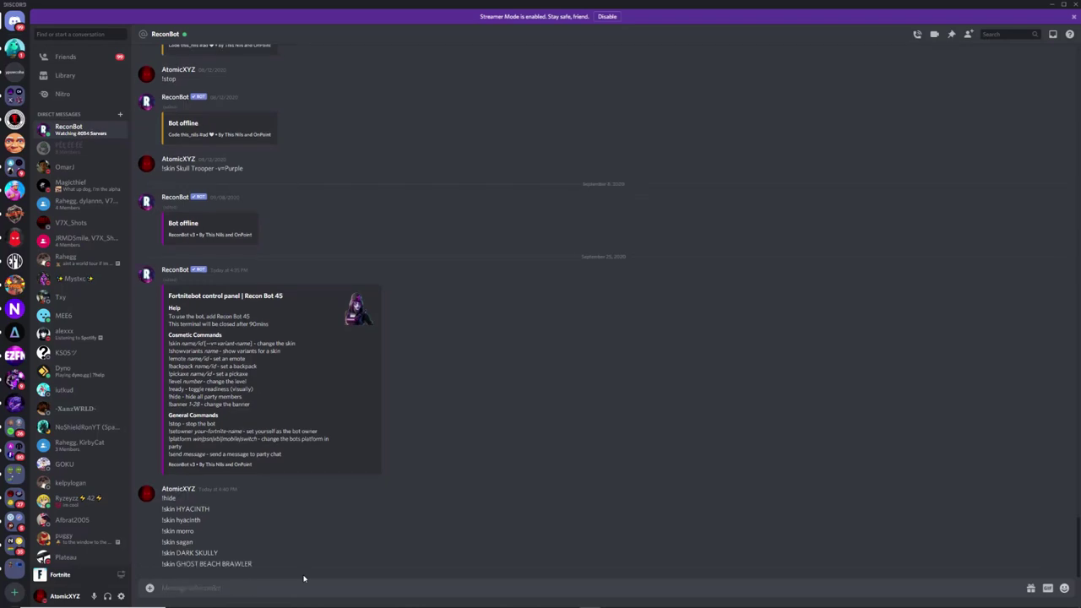
{"action": "key", "text": "alt+Tab"}
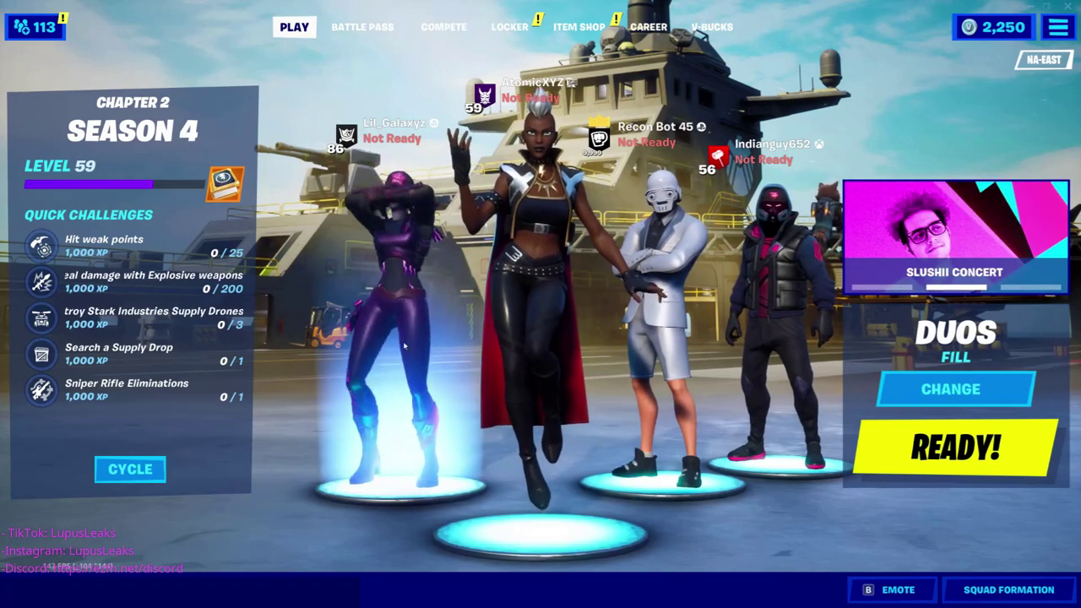
{"action": "key", "text": "alt+Tab"}
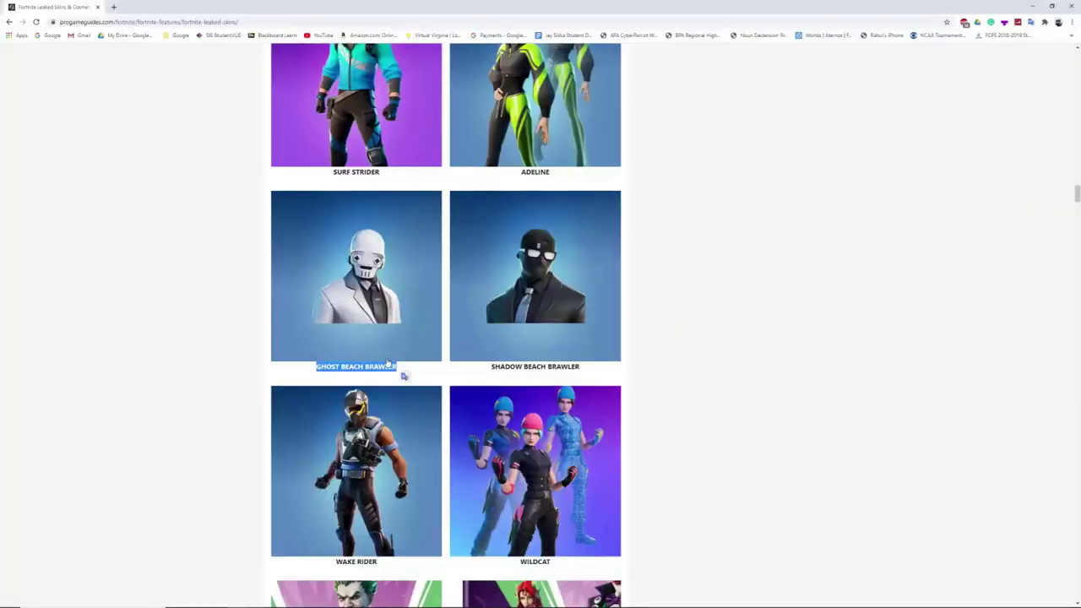
Scroll the leaked cosmetics list to Take the Cake, near Tangerine Terror and Trendsetter
{"action": "scroll", "coordinate": [465, 383], "scroll_direction": "up", "scroll_amount": 4}
{"action": "scroll", "coordinate": [656, 357], "scroll_direction": "up", "scroll_amount": 2}
{"action": "scroll", "coordinate": [613, 360], "scroll_direction": "down", "scroll_amount": 3}
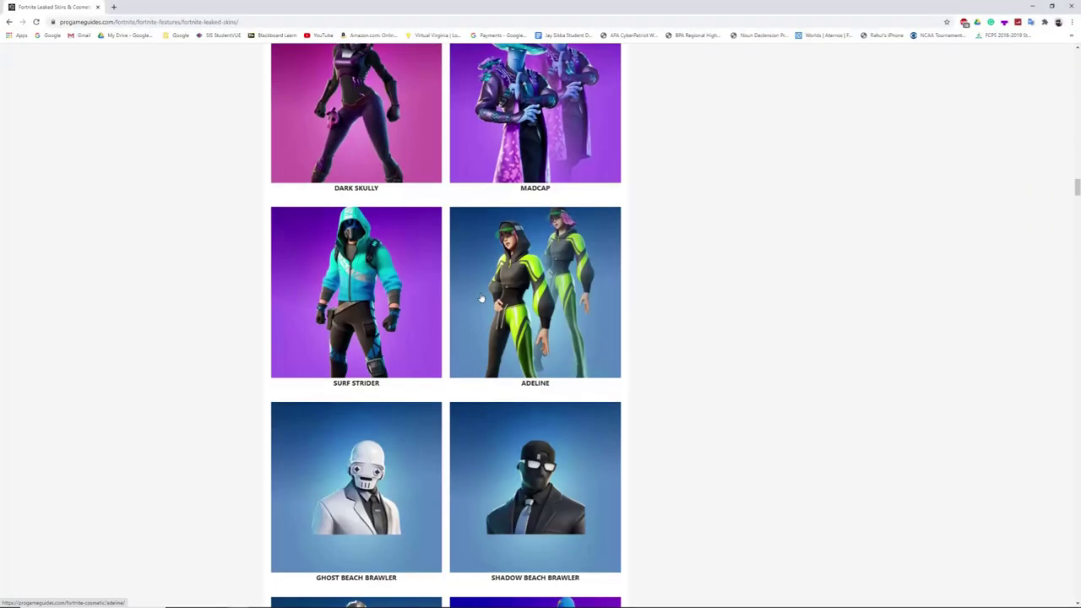
{"action": "scroll", "coordinate": [334, 397], "scroll_direction": "down", "scroll_amount": 3}
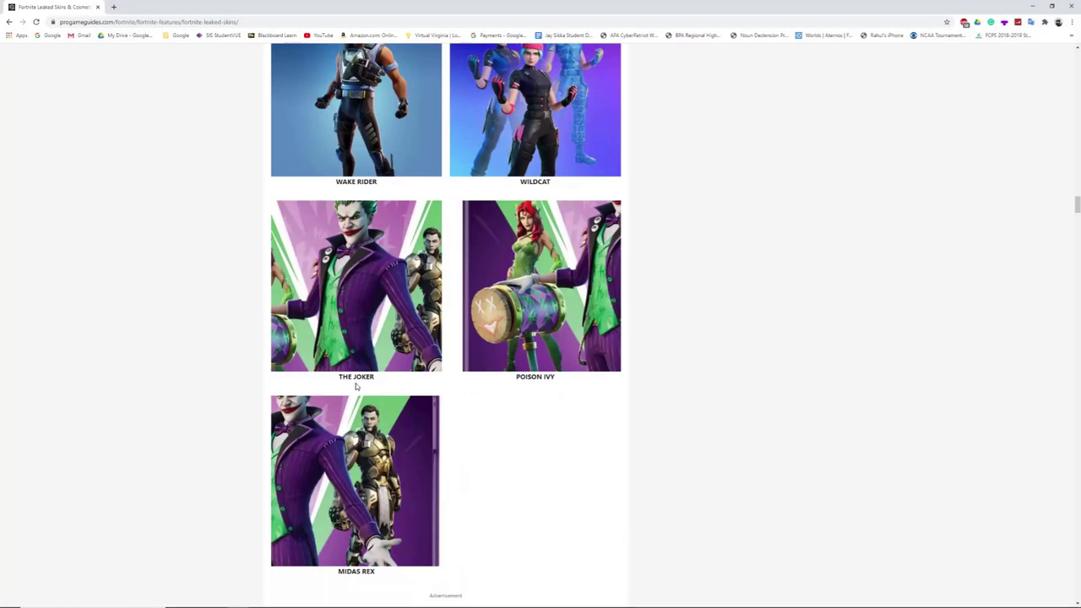
{"action": "scroll", "coordinate": [380, 376], "scroll_direction": "up", "scroll_amount": 6}
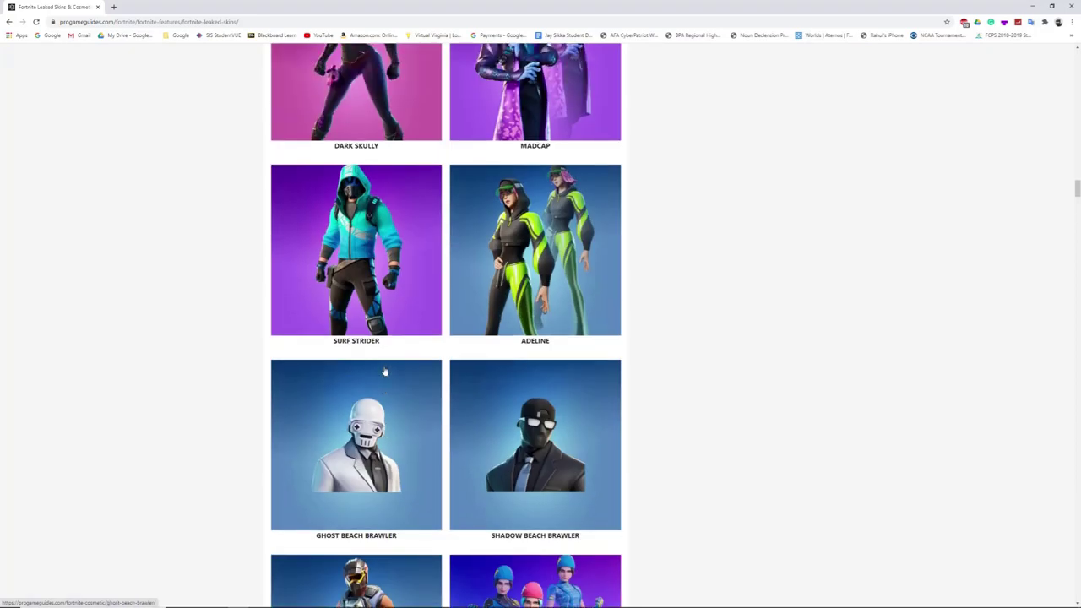
{"action": "scroll", "coordinate": [385, 371], "scroll_direction": "up", "scroll_amount": 3}
{"action": "scroll", "coordinate": [408, 405], "scroll_direction": "down", "scroll_amount": 2}
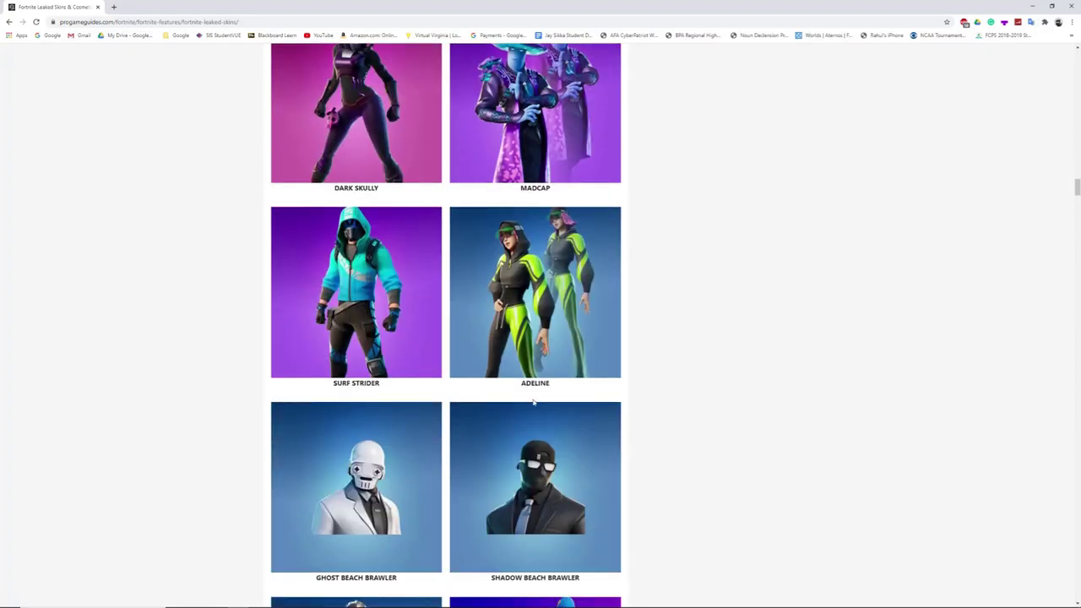
{"action": "scroll", "coordinate": [533, 402], "scroll_direction": "down", "scroll_amount": 7}
{"action": "scroll", "coordinate": [481, 406], "scroll_direction": "up", "scroll_amount": 8}
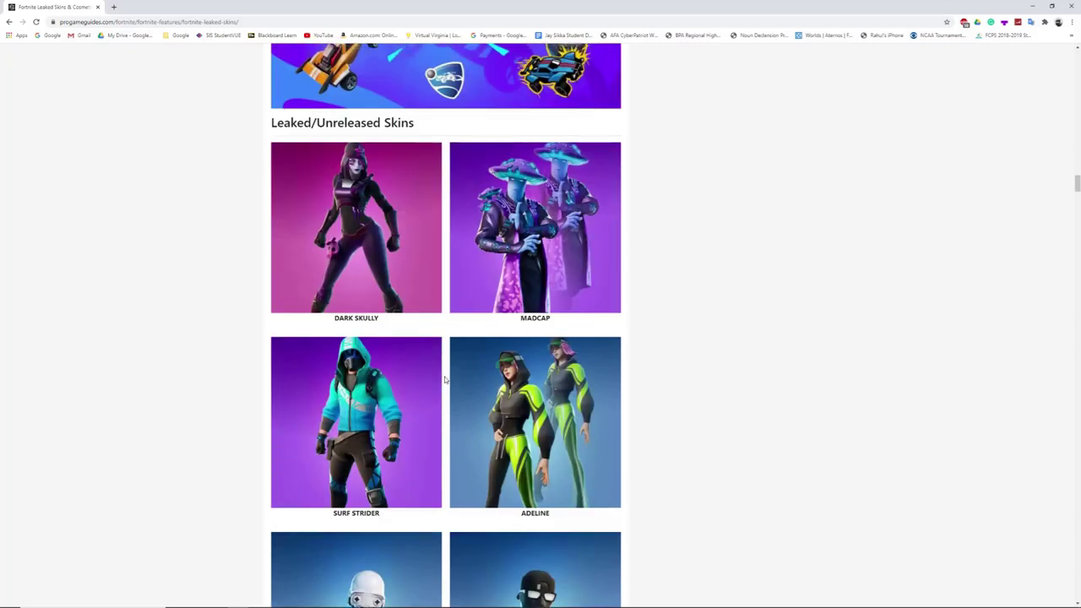
{"action": "scroll", "coordinate": [446, 380], "scroll_direction": "up", "scroll_amount": 15}
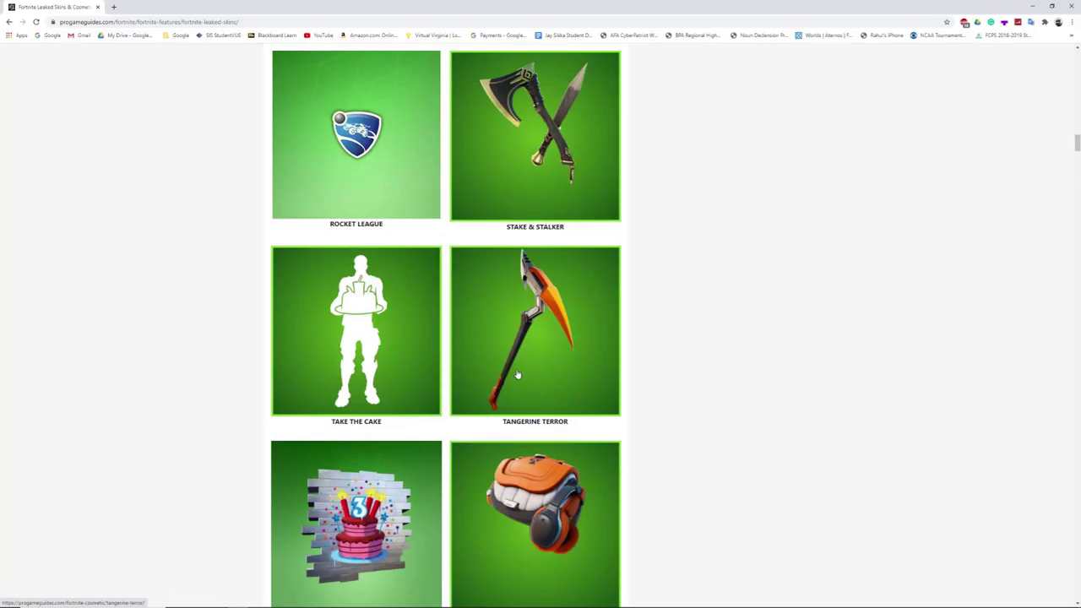
{"action": "scroll", "coordinate": [518, 375], "scroll_direction": "up", "scroll_amount": 2}
{"action": "scroll", "coordinate": [420, 338], "scroll_direction": "down", "scroll_amount": 3}
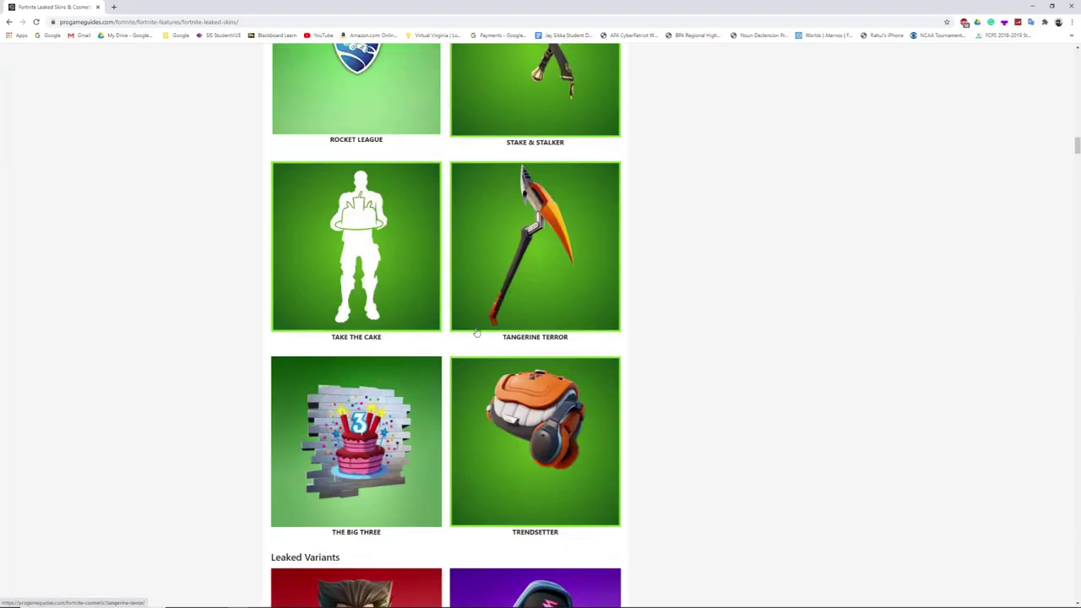
{"action": "scroll", "coordinate": [476, 333], "scroll_direction": "up", "scroll_amount": 2}
{"action": "scroll", "coordinate": [482, 338], "scroll_direction": "down", "scroll_amount": 2}
{"action": "scroll", "coordinate": [485, 284], "scroll_direction": "up", "scroll_amount": 3}
{"action": "scroll", "coordinate": [514, 218], "scroll_direction": "up", "scroll_amount": 3}
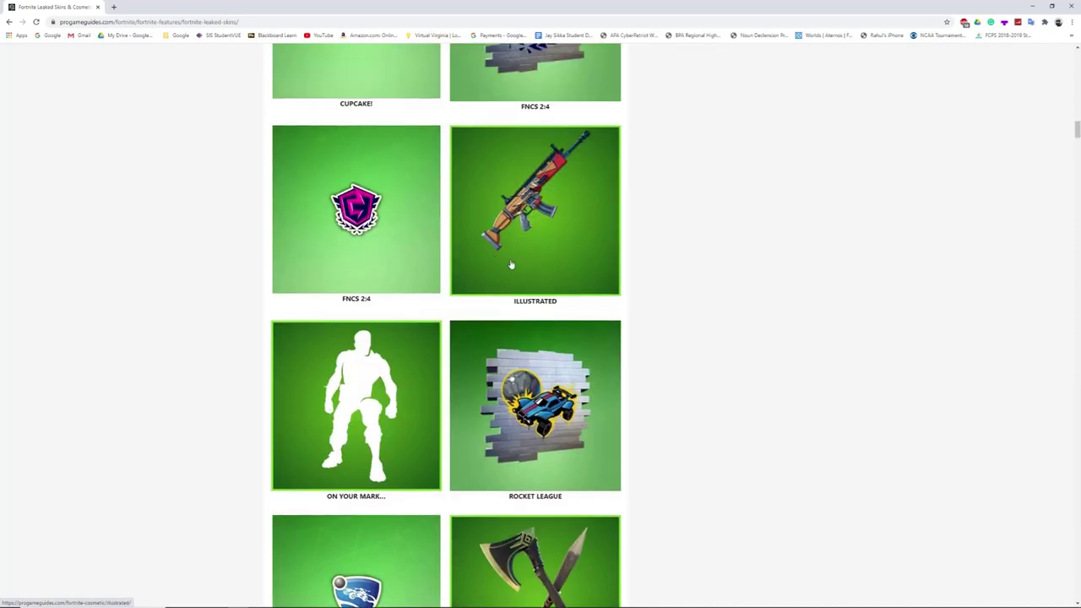
{"action": "scroll", "coordinate": [473, 279], "scroll_direction": "up", "scroll_amount": 5}
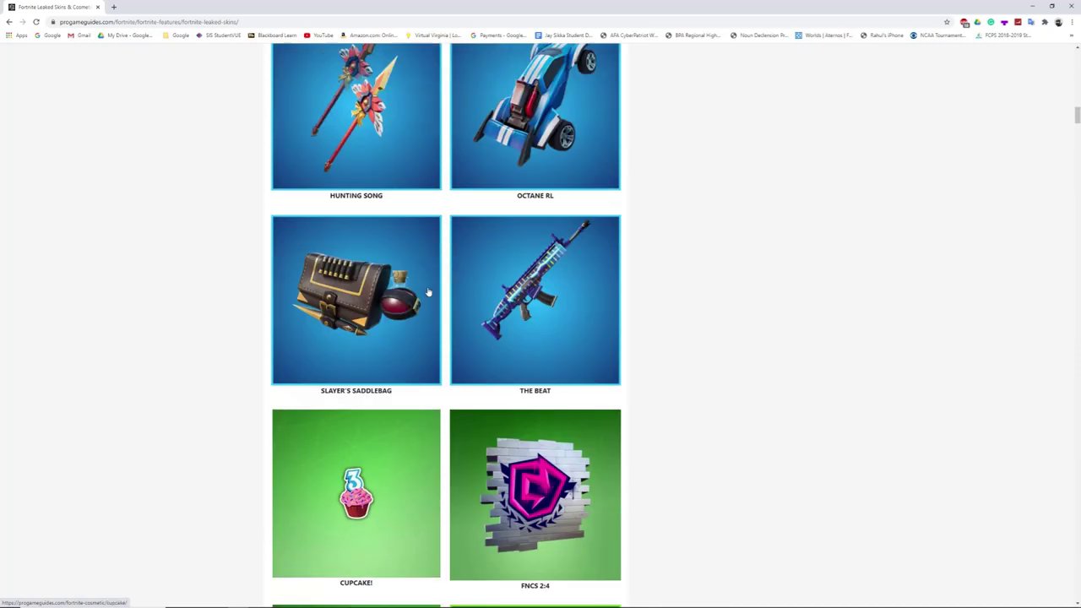
{"action": "scroll", "coordinate": [428, 293], "scroll_direction": "up", "scroll_amount": 1}
{"action": "scroll", "coordinate": [478, 355], "scroll_direction": "down", "scroll_amount": 10}
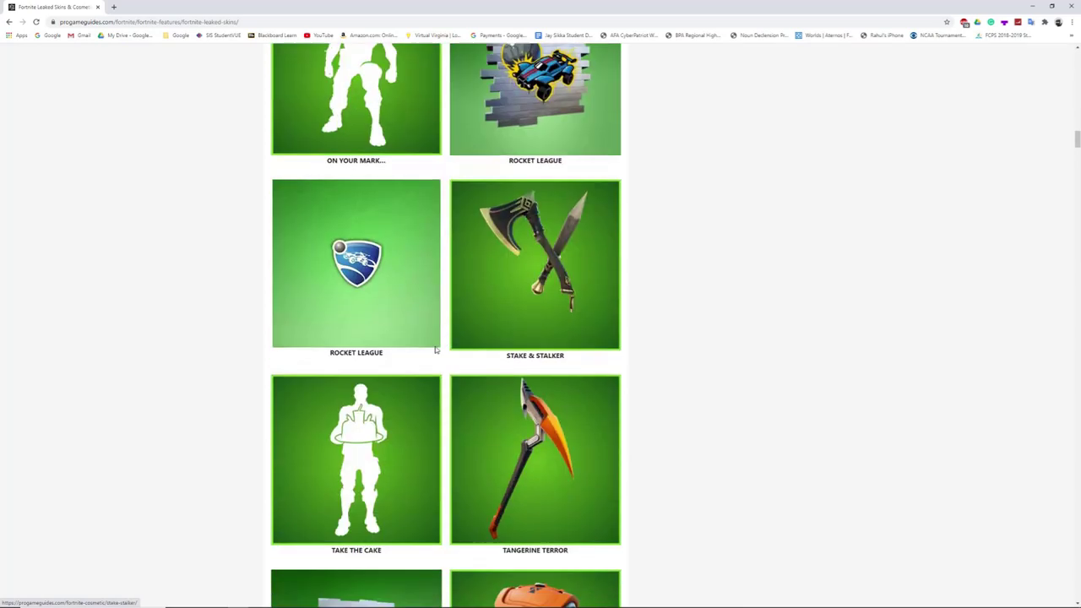
{"action": "scroll", "coordinate": [413, 282], "scroll_direction": "up", "scroll_amount": 3}
{"action": "scroll", "coordinate": [410, 290], "scroll_direction": "down", "scroll_amount": 8}
{"action": "scroll", "coordinate": [347, 289], "scroll_direction": "up", "scroll_amount": 3}
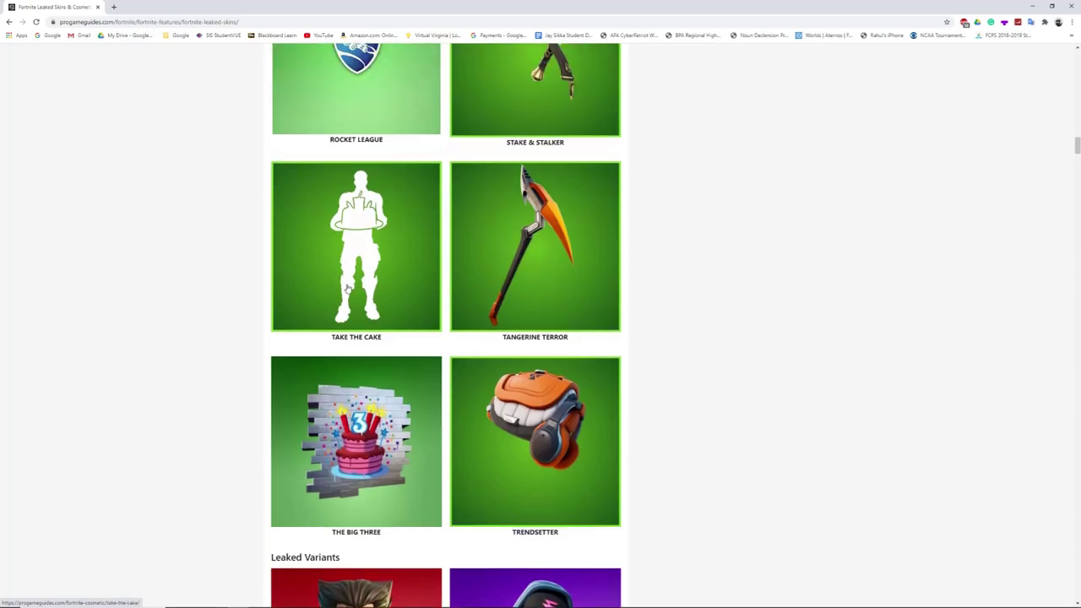
{"action": "key", "text": "alt+Tab"}
{"action": "key", "text": "alt+Tab"}
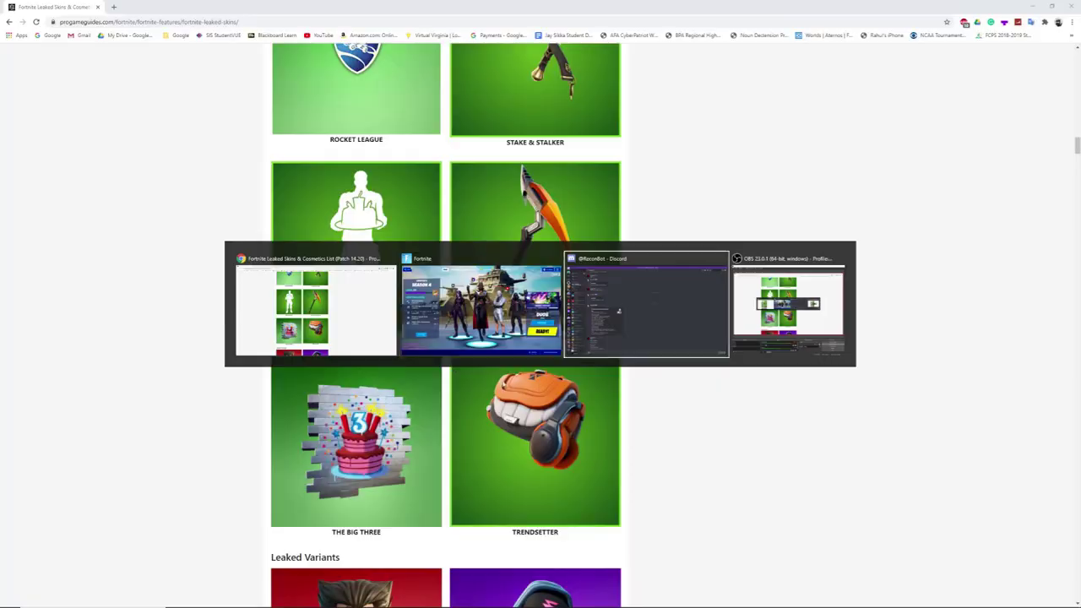
Send !emote take the cake to ReconBot and watch the bot perform it in the lobby
{"action": "type", "text": "!"}
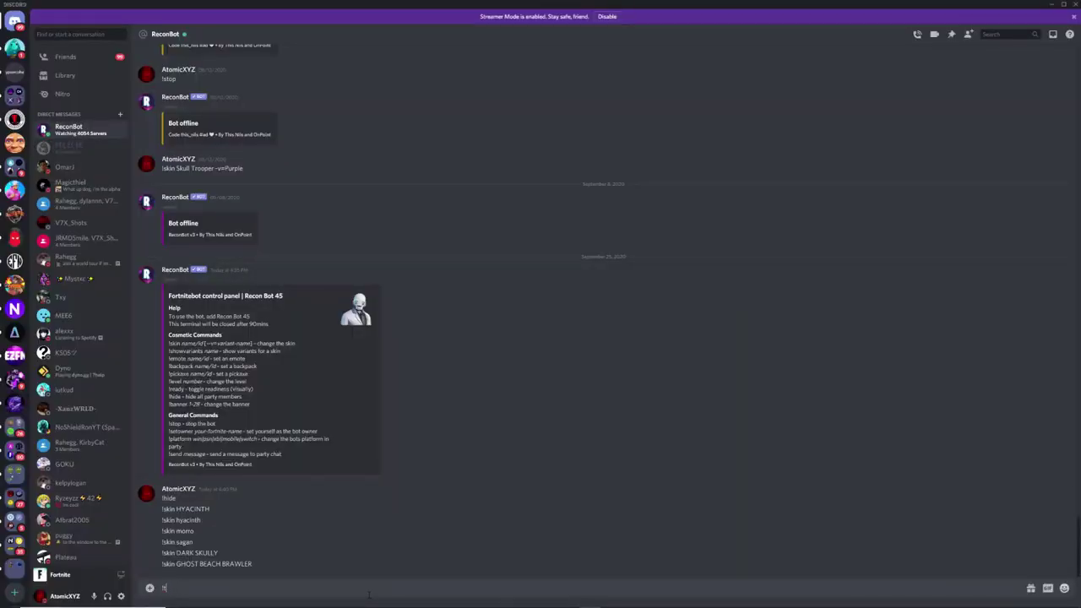
{"action": "type", "text": "takemote take the cake"}
{"action": "key", "text": "Return"}
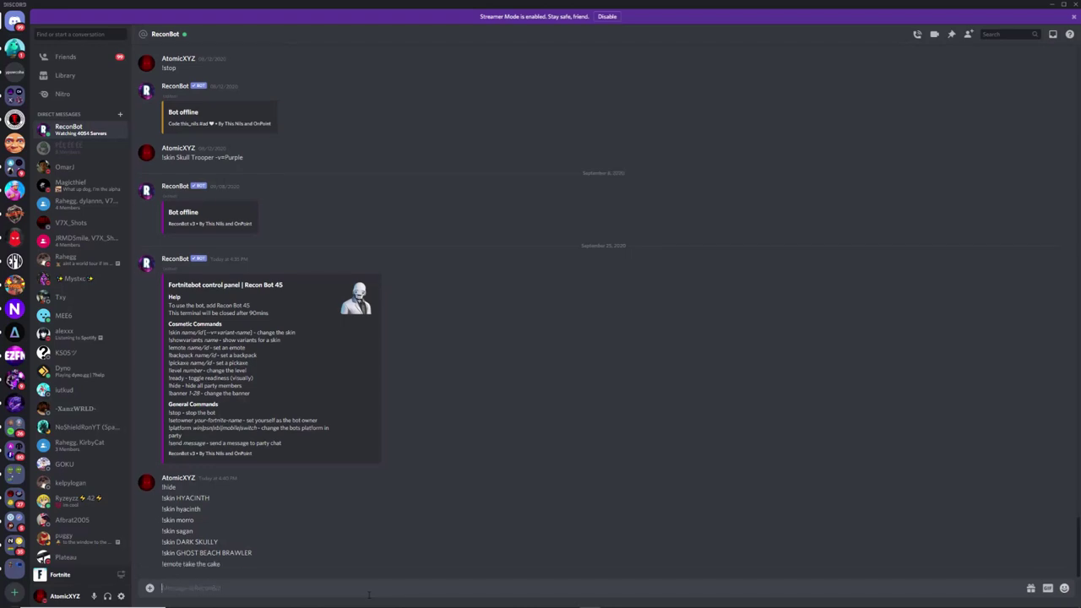
{"action": "key", "text": "alt+Tab"}
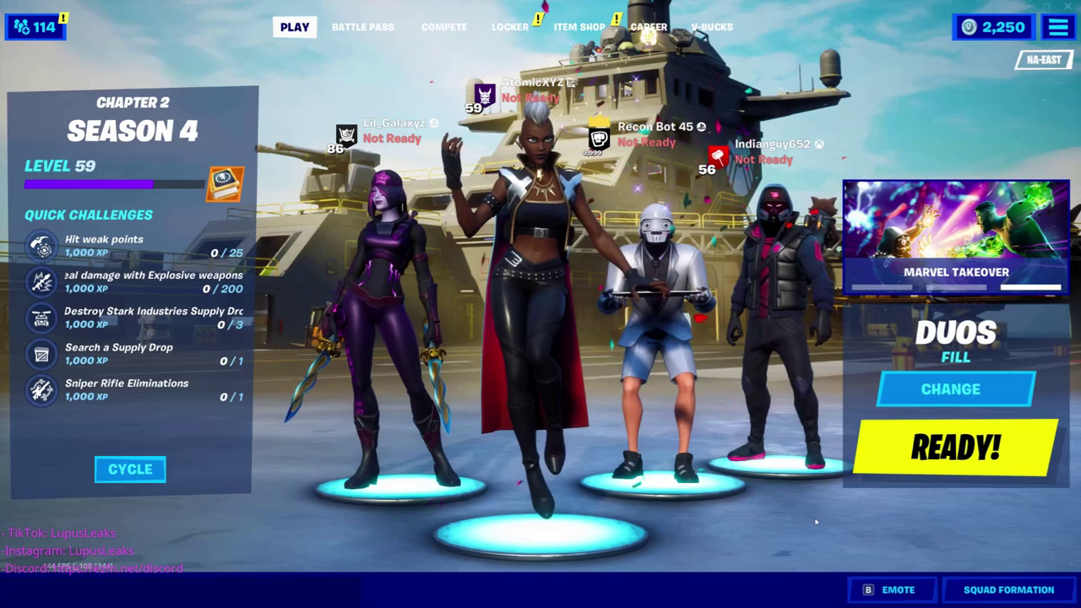
{"action": "key", "text": "alt+Tab"}
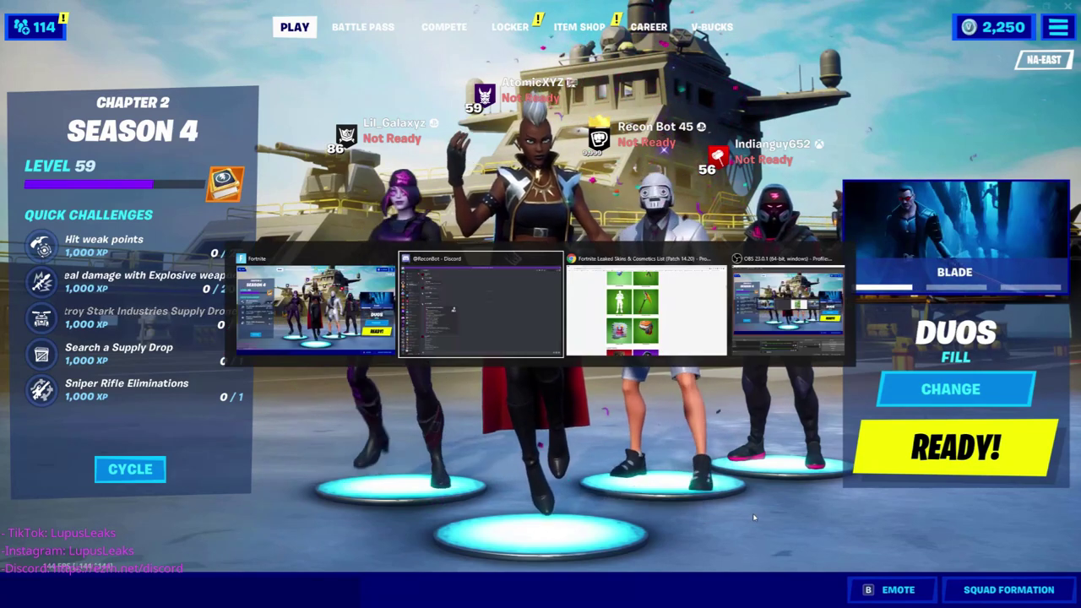
{"action": "key", "text": "Tab"}
Scroll to the ON YOUR MARK... emote near FNCS 2:4 and select its caption
{"action": "scroll", "coordinate": [550, 455], "scroll_direction": "down", "scroll_amount": 10}
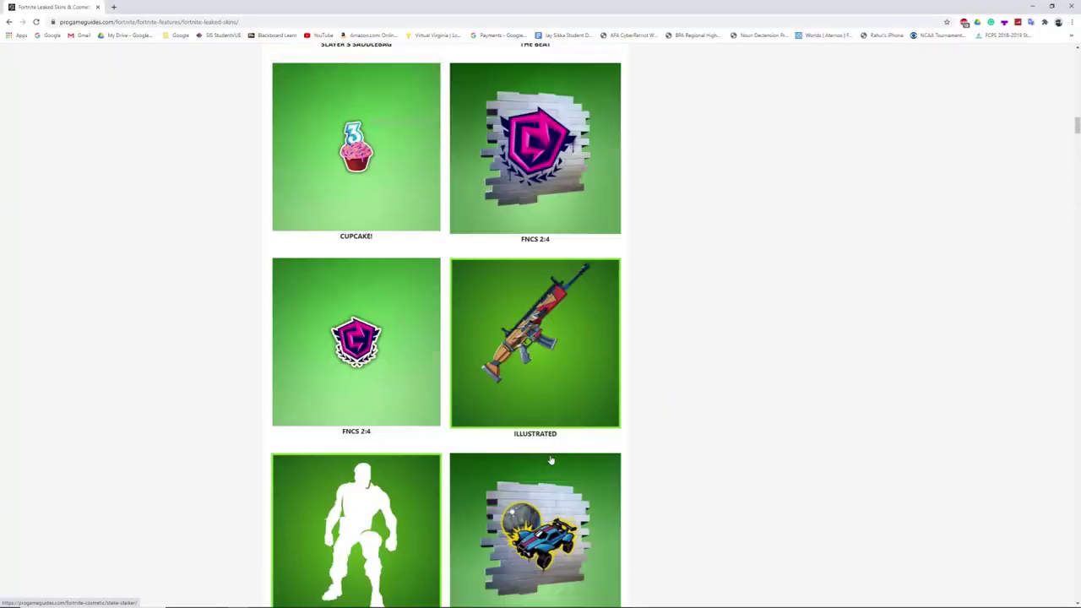
{"action": "scroll", "coordinate": [551, 455], "scroll_direction": "up", "scroll_amount": 20}
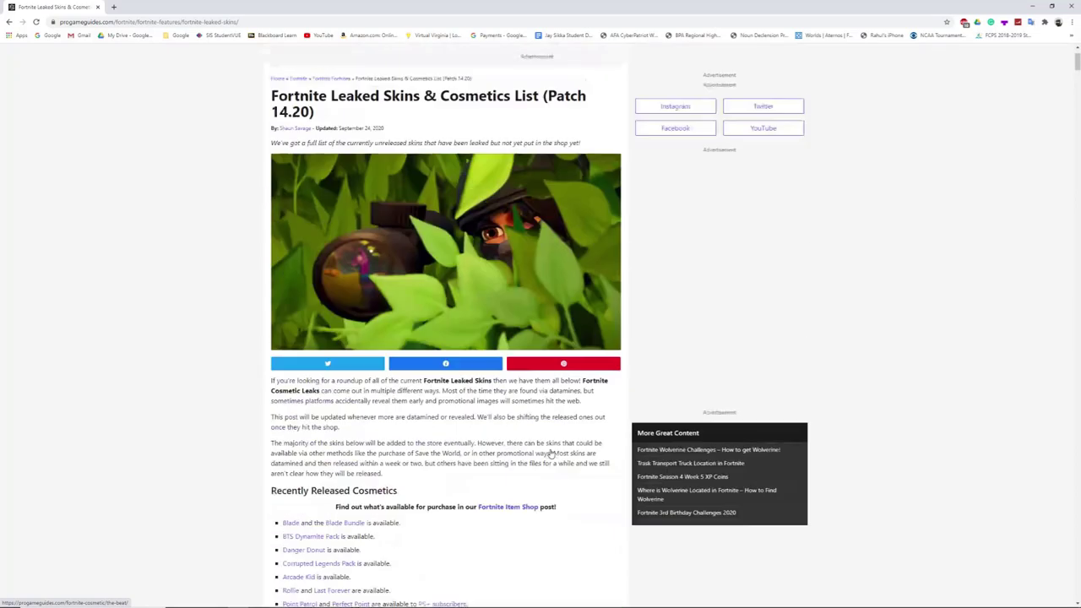
{"action": "scroll", "coordinate": [551, 456], "scroll_direction": "down", "scroll_amount": 10}
{"action": "scroll", "coordinate": [551, 455], "scroll_direction": "down", "scroll_amount": 20}
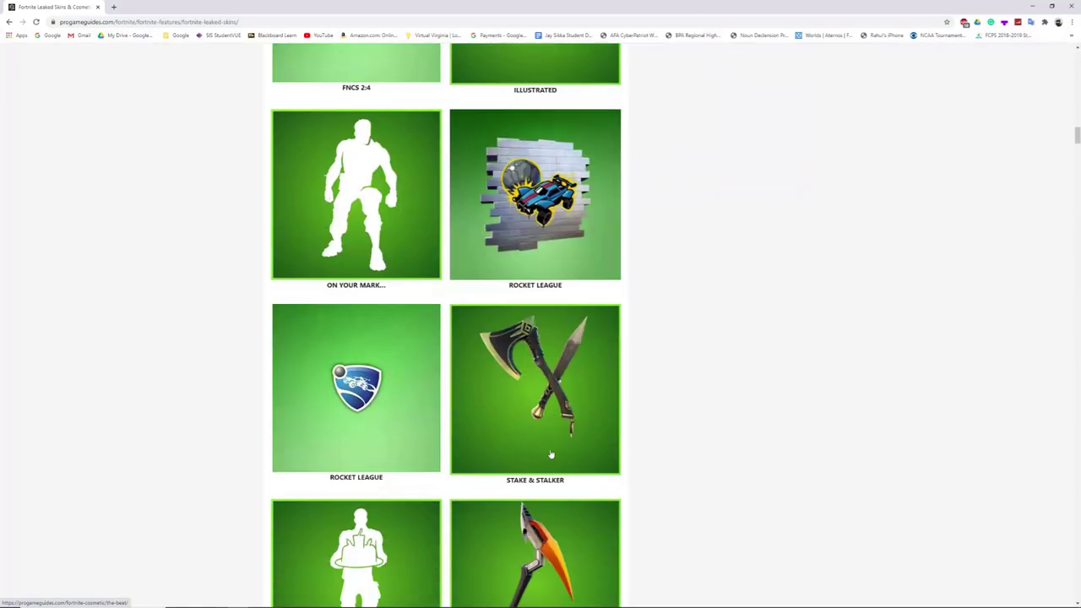
{"action": "scroll", "coordinate": [551, 455], "scroll_direction": "down", "scroll_amount": 3}
{"action": "scroll", "coordinate": [447, 460], "scroll_direction": "up", "scroll_amount": 10}
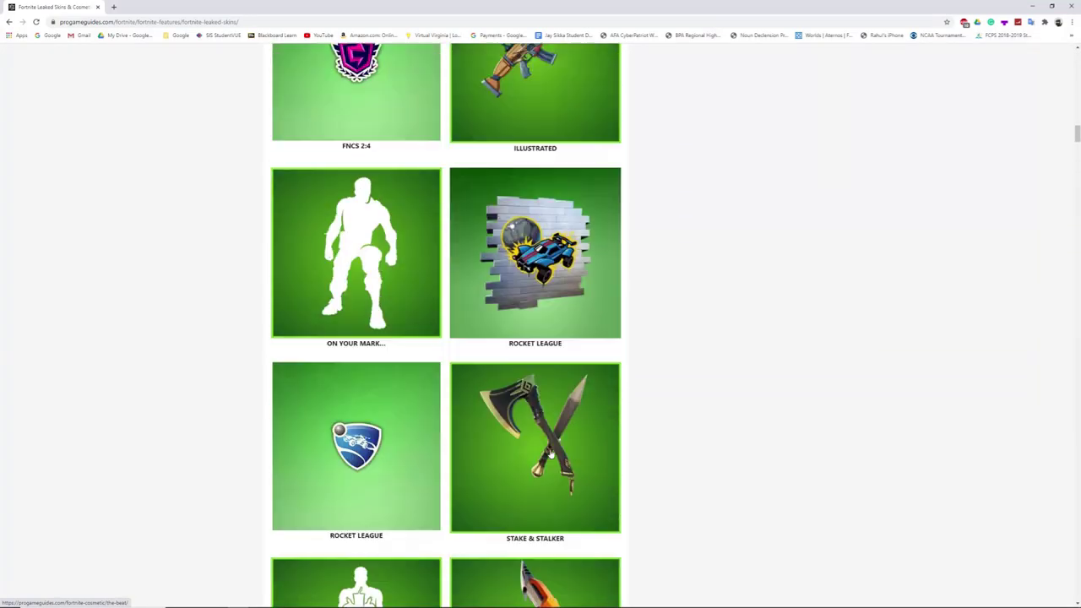
{"action": "left_click_drag", "start_coordinate": [325, 412], "coordinate": [387, 413]}
{"action": "key", "text": "ctrl+c"}
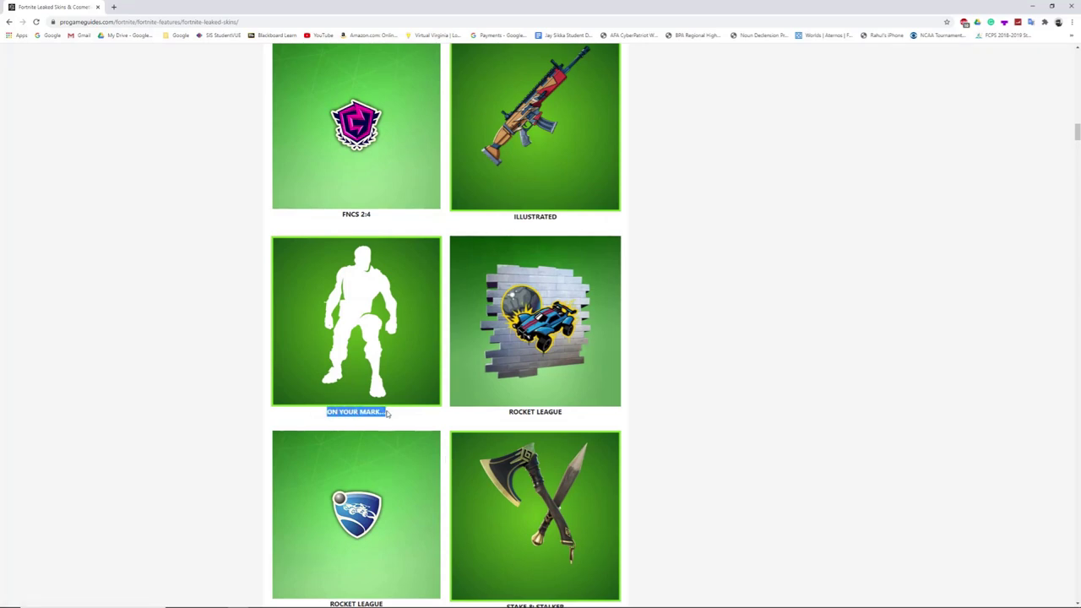
Send !emote ON YOUR MARK... with the pasted name; ReconBot says the emote wasn't found
{"action": "key", "text": "alt+Tab"}
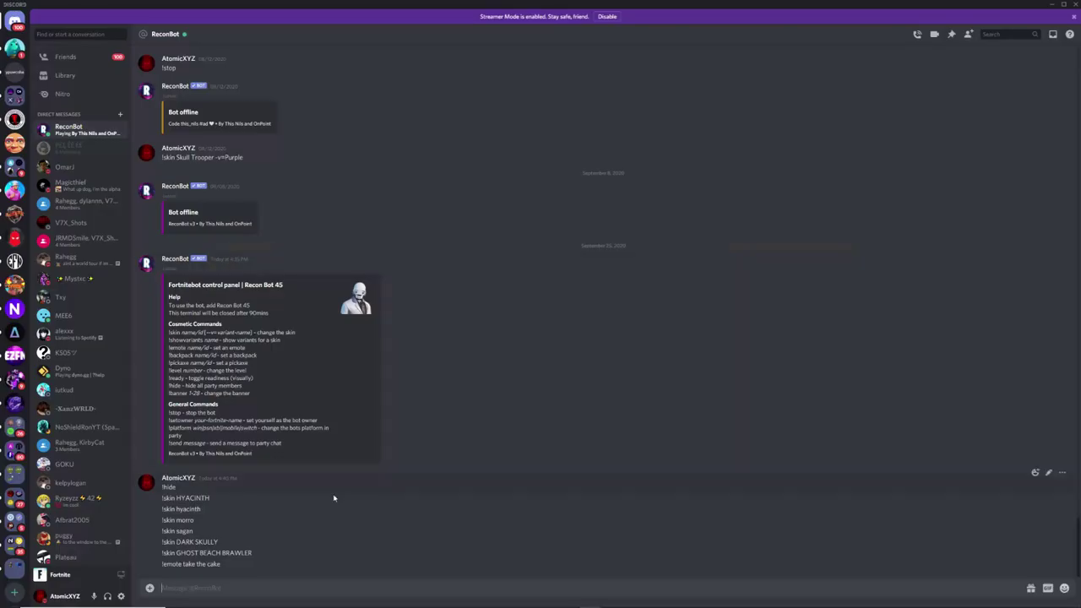
{"action": "type", "text": "!emote"}
{"action": "key", "text": "ctrl+v"}
{"action": "key", "text": "Return"}
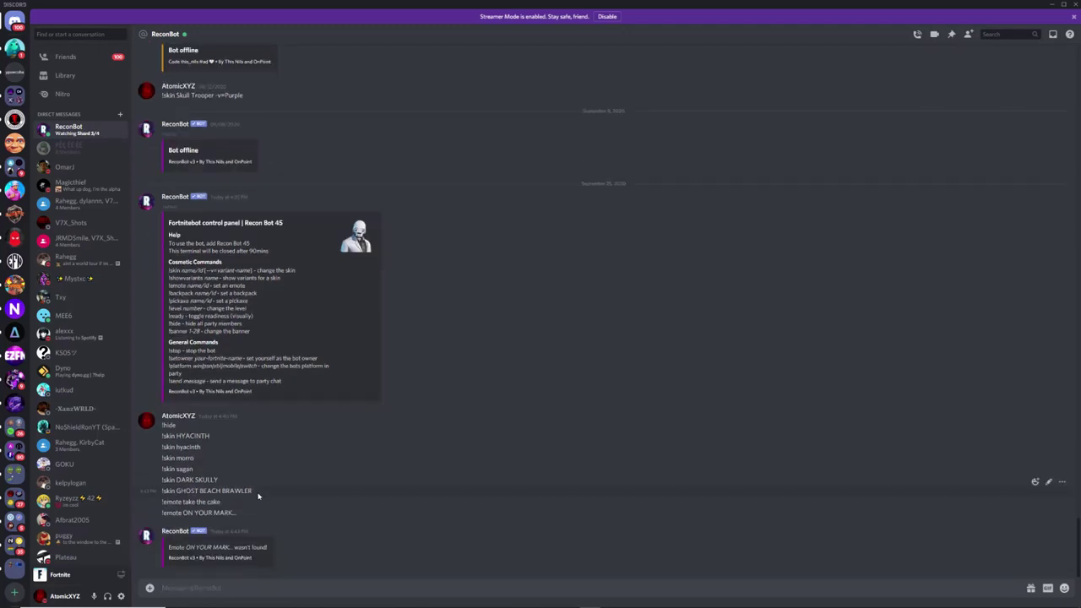
{"action": "key", "text": "alt+Tab"}
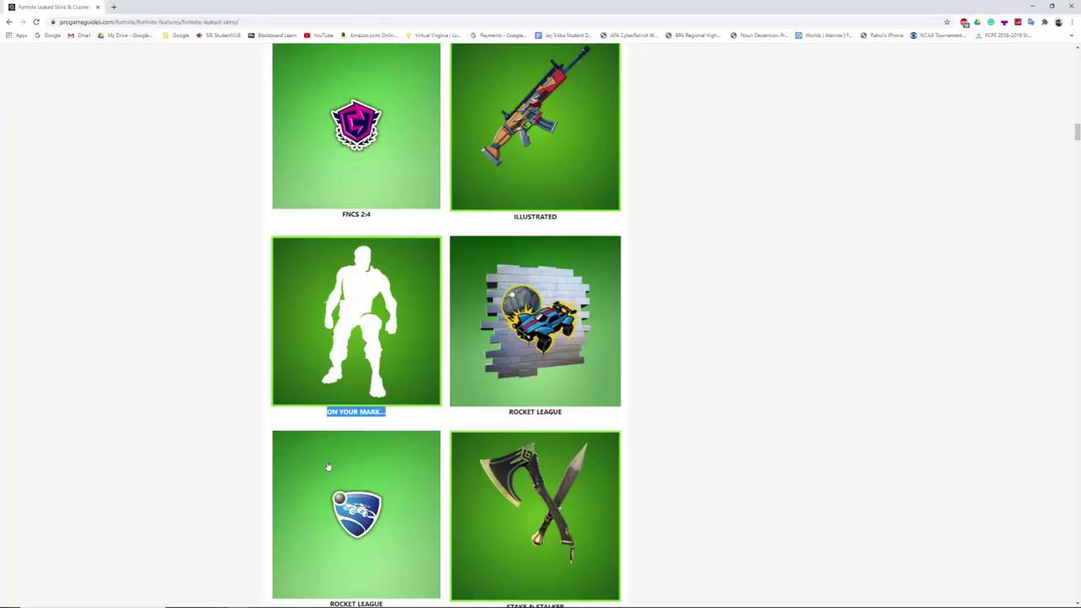
Scroll the leaked items list to the Cakey, Dawn's Promise, Destiny's Edge and Holodata Drop row
{"action": "scroll", "coordinate": [333, 453], "scroll_direction": "up", "scroll_amount": 9}
{"action": "scroll", "coordinate": [332, 453], "scroll_direction": "up", "scroll_amount": 10}
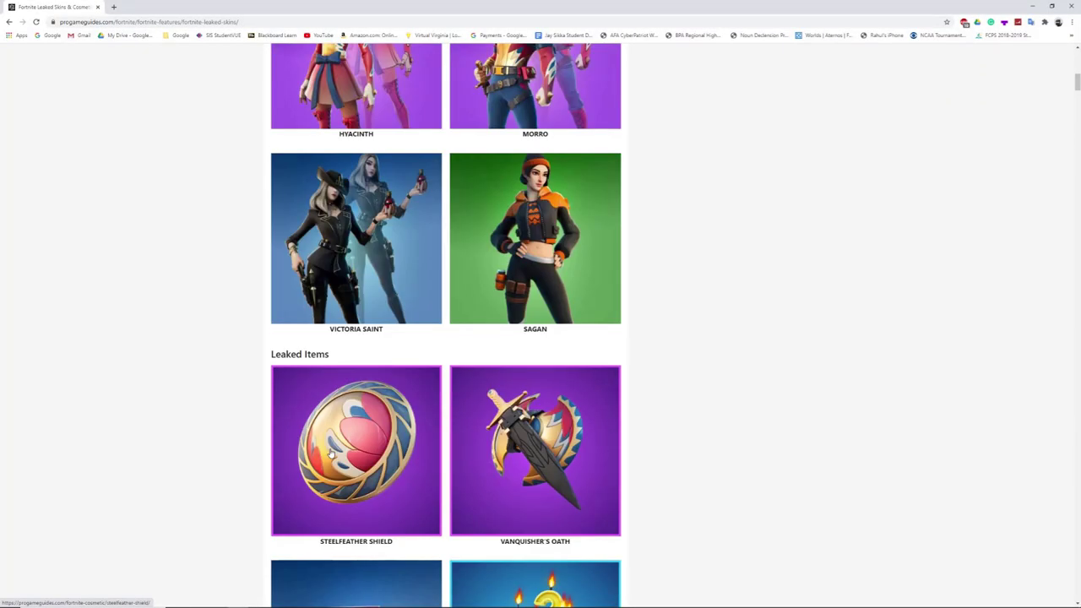
{"action": "scroll", "coordinate": [331, 453], "scroll_direction": "up", "scroll_amount": 5}
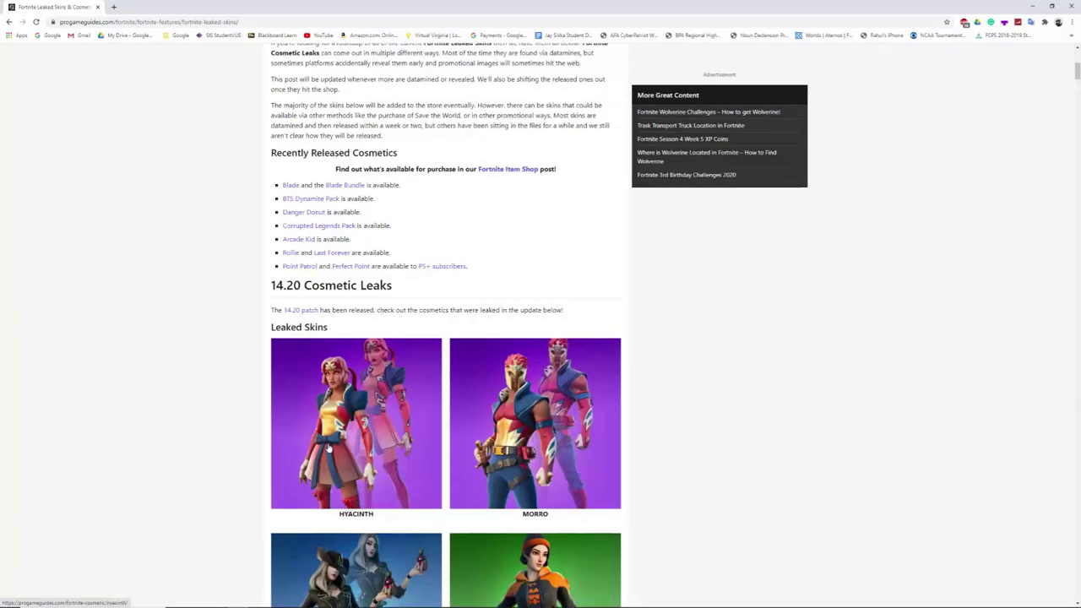
{"action": "scroll", "coordinate": [498, 419], "scroll_direction": "down", "scroll_amount": 8}
{"action": "scroll", "coordinate": [498, 420], "scroll_direction": "down", "scroll_amount": 3}
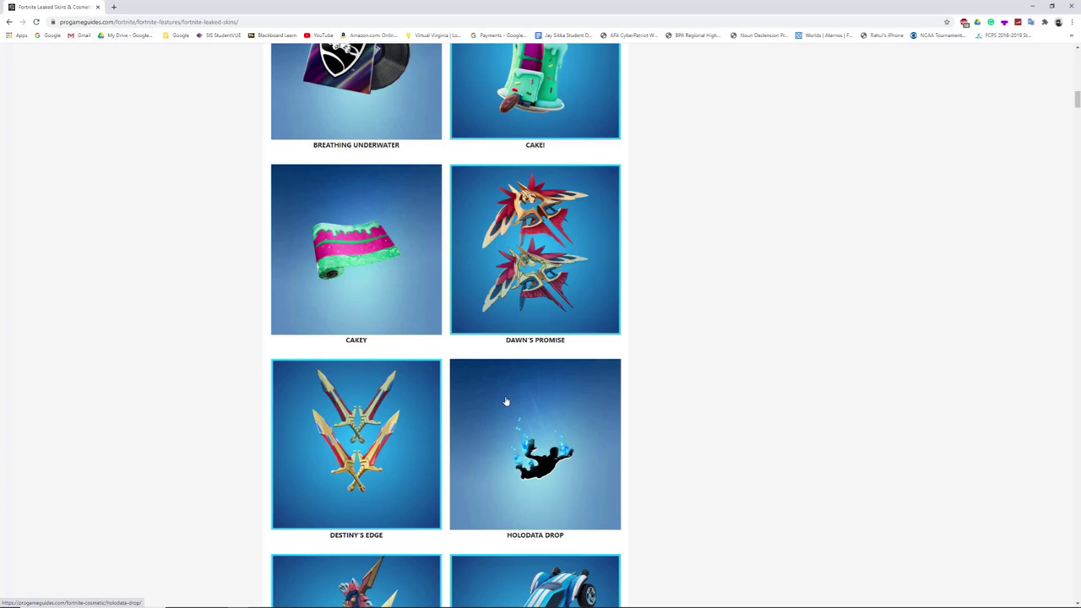
Start typing !skin in the ReconBot DM, then delete it without sending
{"action": "key", "text": "alt+Tab"}
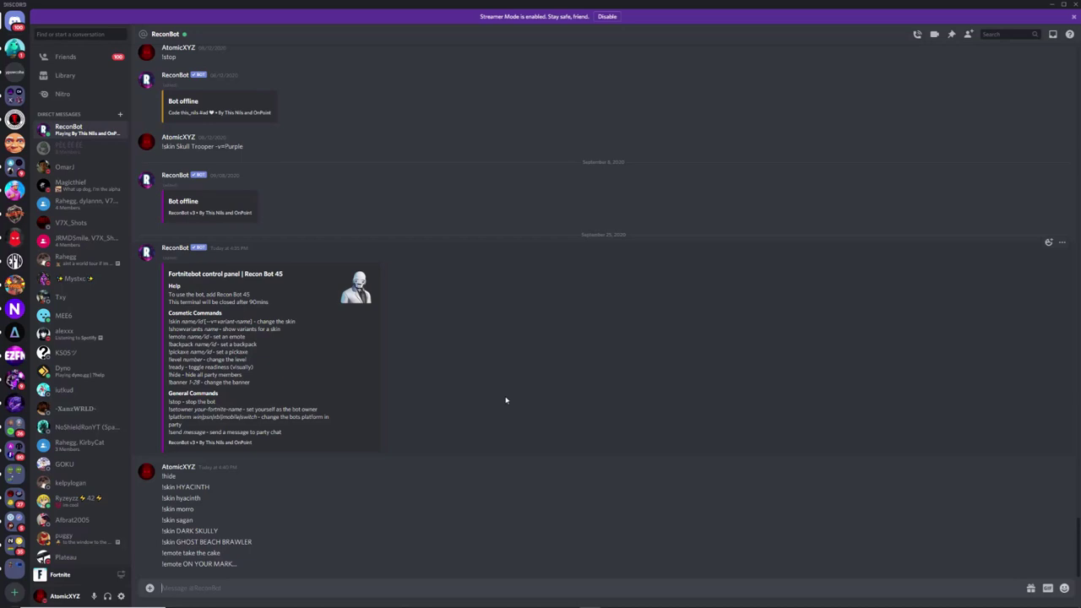
{"action": "type", "text": "!"}
{"action": "type", "text": "skin"}
{"action": "key", "text": "BackSpace"}
{"action": "key", "text": "BackSpace"}
{"action": "key", "text": "BackSpace"}
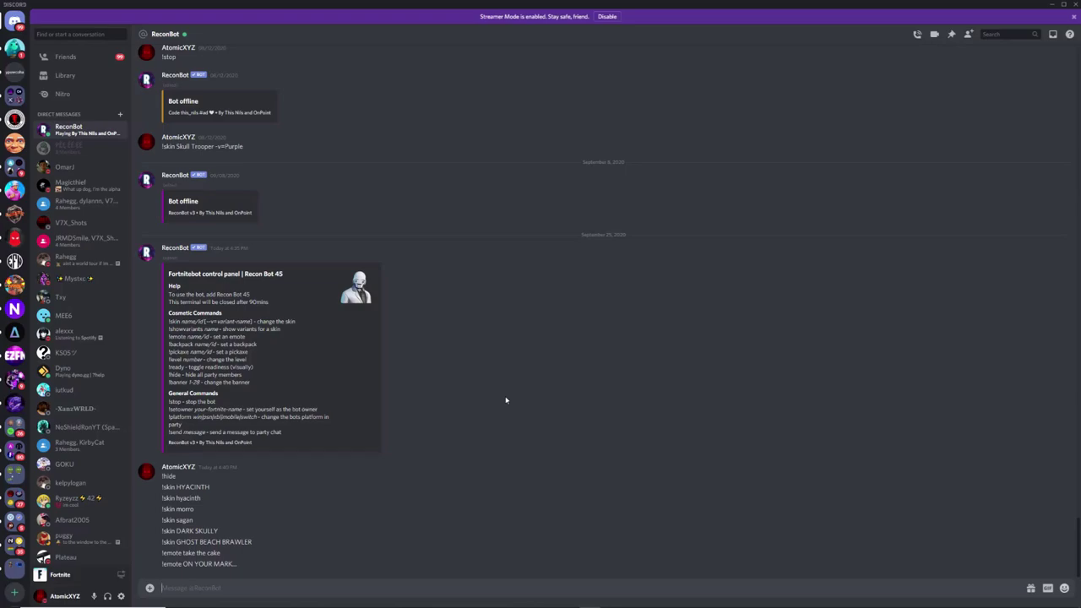